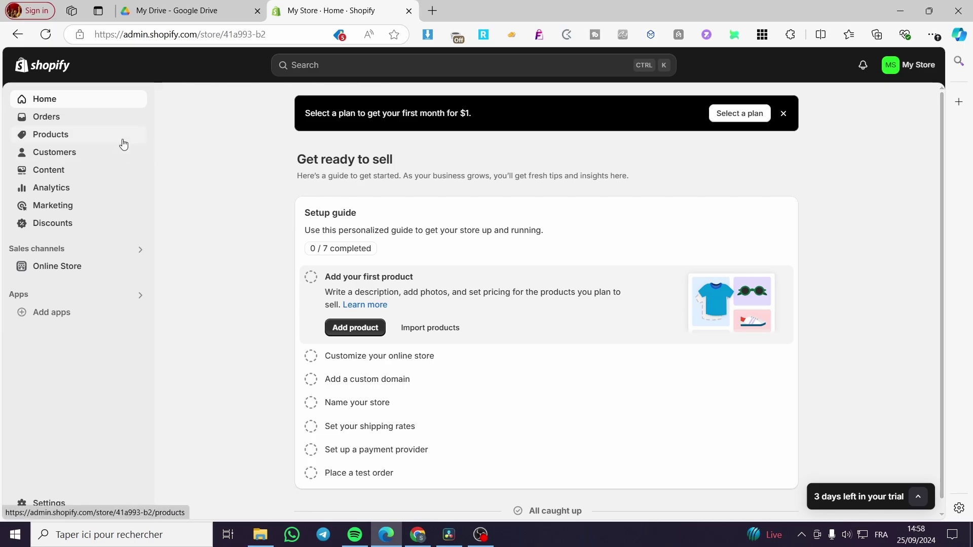
Search the store admin for 'Yotpo' and open its Shopify App Store results
left_click(387, 66)
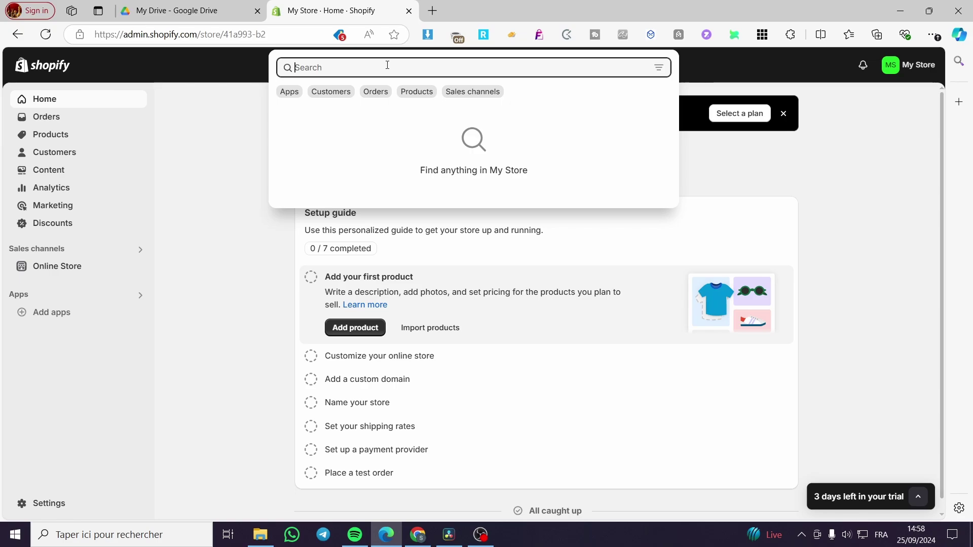
type("Yotpo")
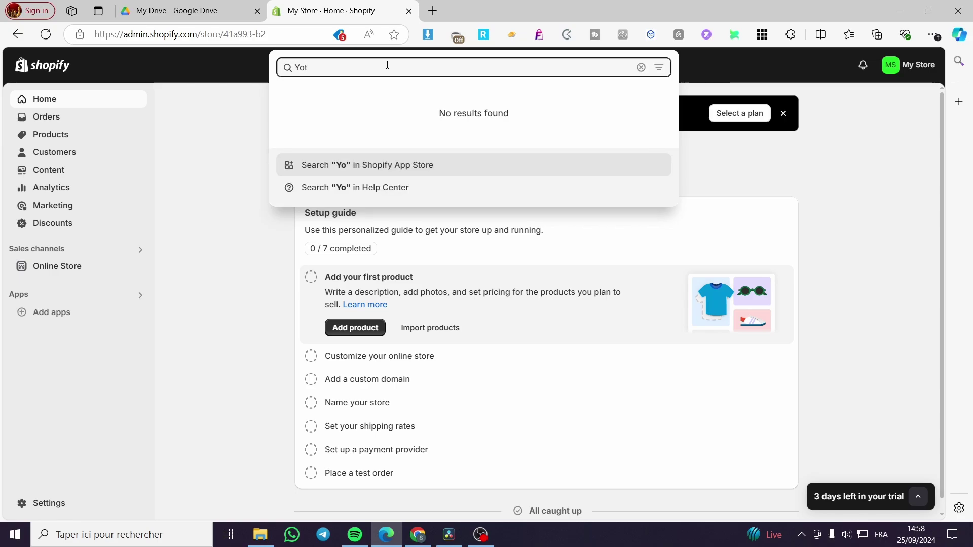
left_click(393, 167)
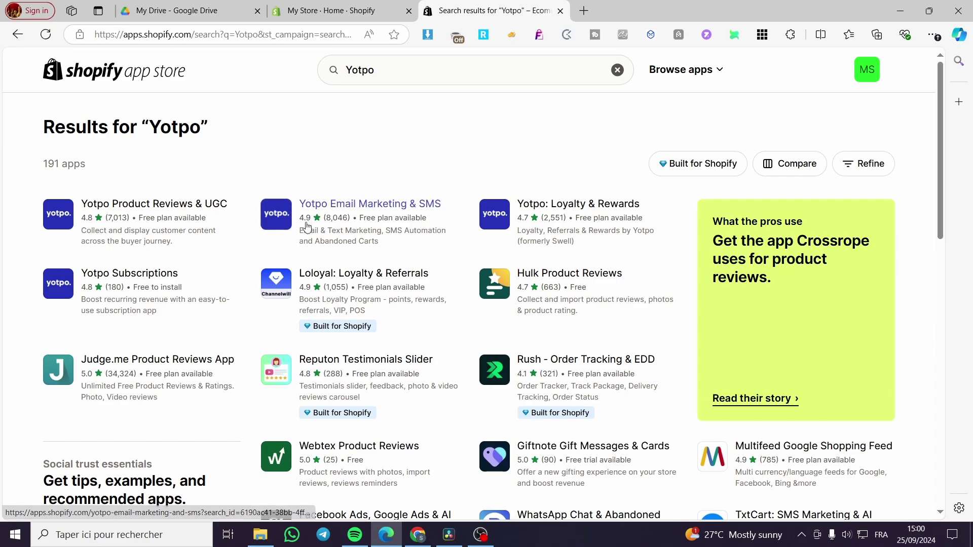
Install Yotpo Email Marketing & SMS from its App Store page and approve its data access
left_click(365, 209)
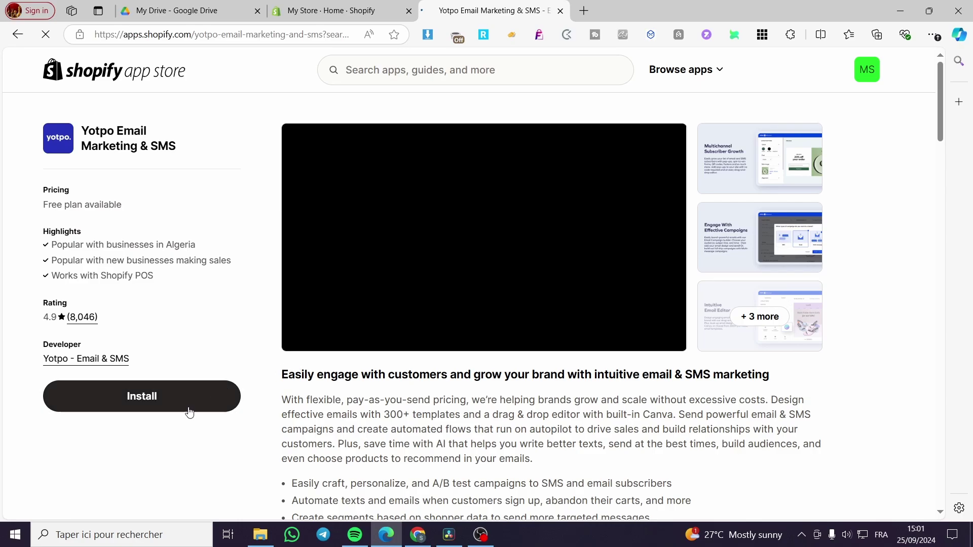
left_click(154, 398)
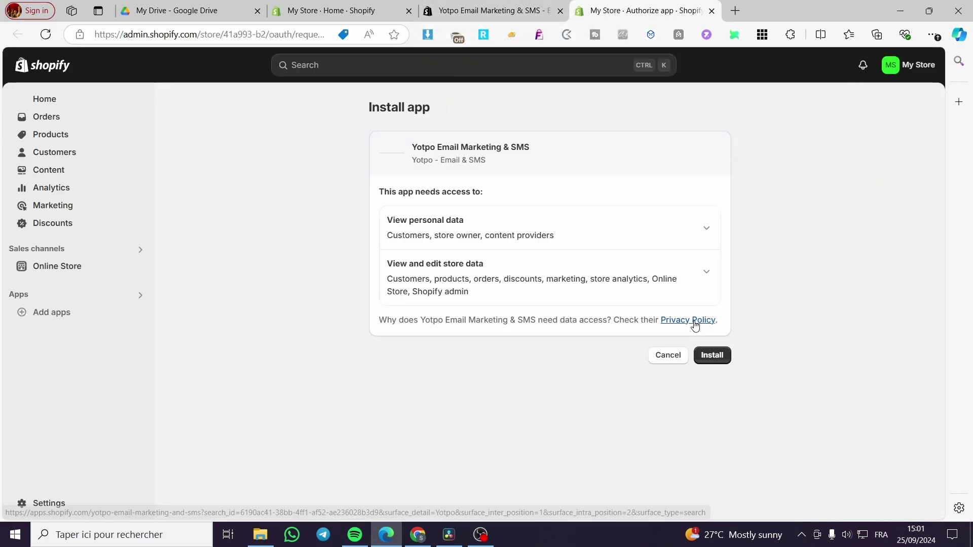
left_click(917, 436)
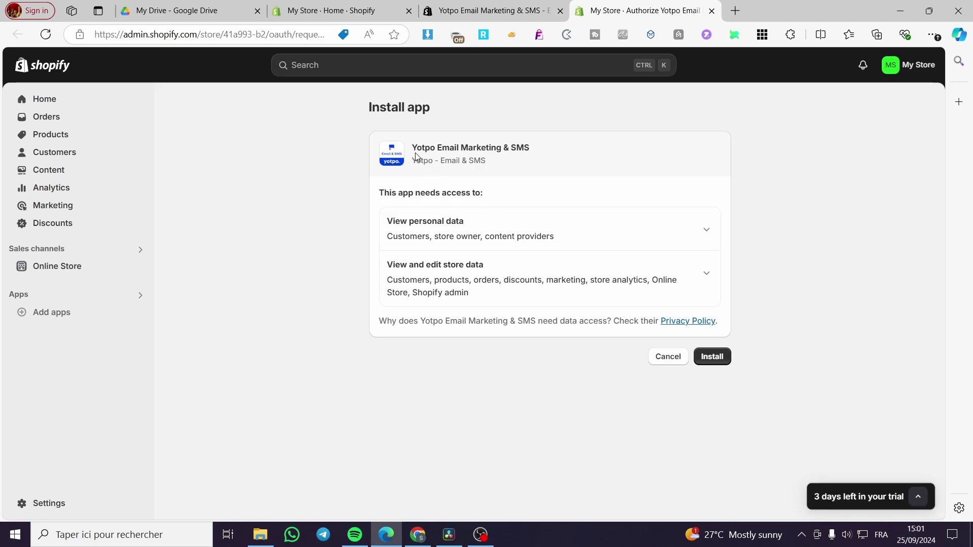
left_click(724, 358)
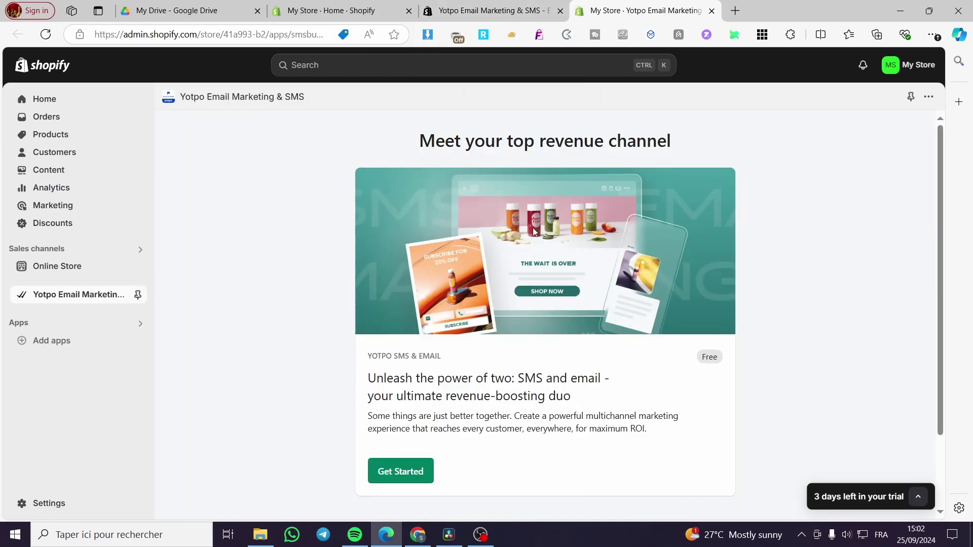
Pin Yotpo Email Marketing & SMS to the sidebar and launch its Get Started setup
left_click(138, 295)
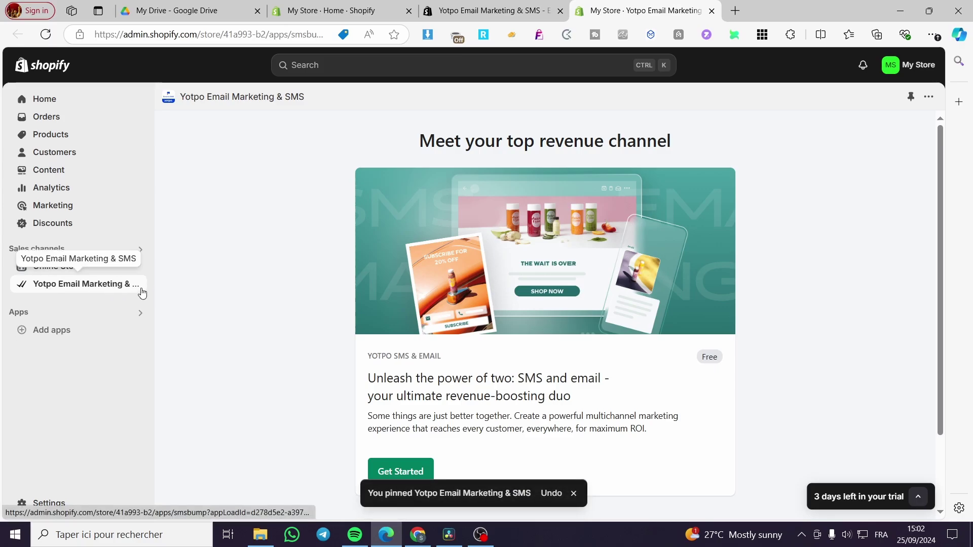
scroll(774, 226, "down", 1)
scroll(775, 226, "down", 2)
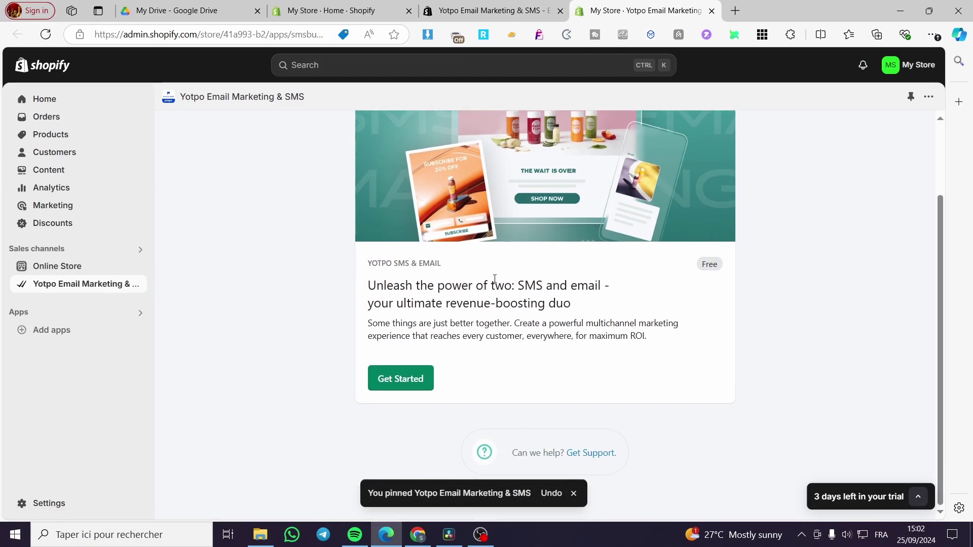
left_click(393, 387)
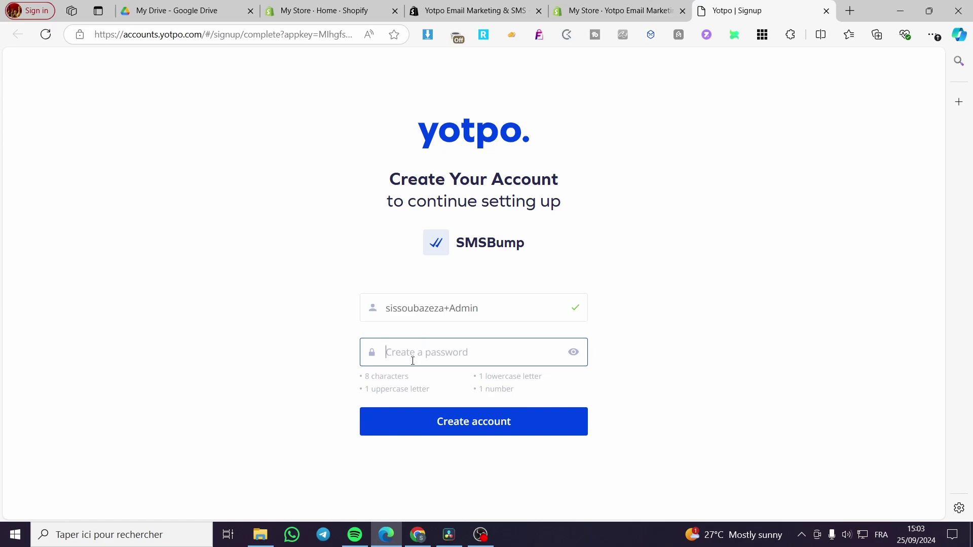
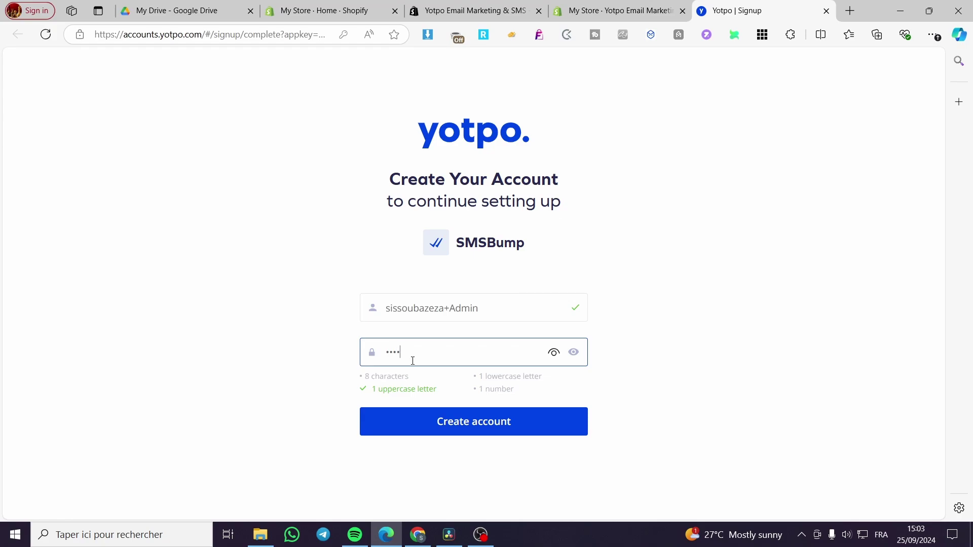
Enter a password to create the Yotpo account, declining the browser's offer to save it
left_click(482, 419)
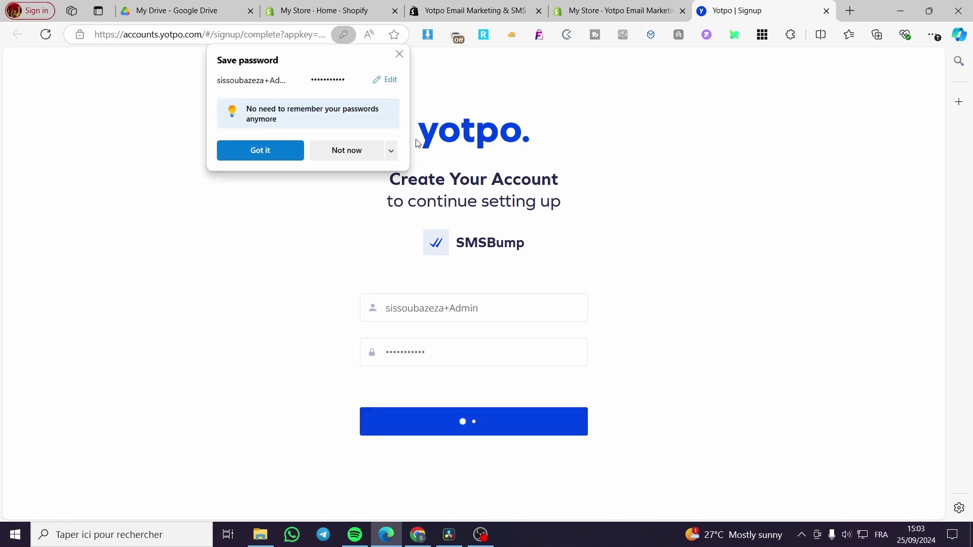
left_click(358, 150)
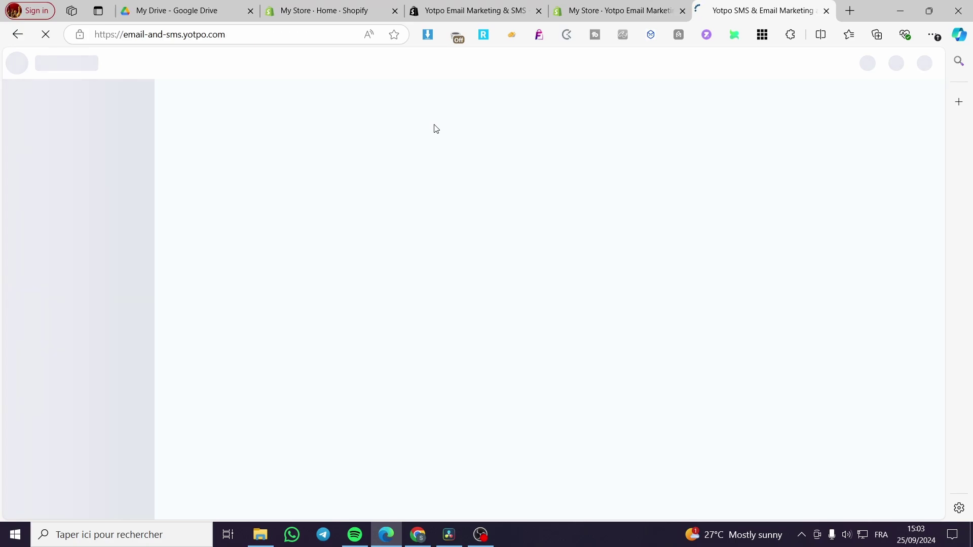
Close the old listing tab, postpone the survey, choose a channel and continue to account setup
left_click(539, 11)
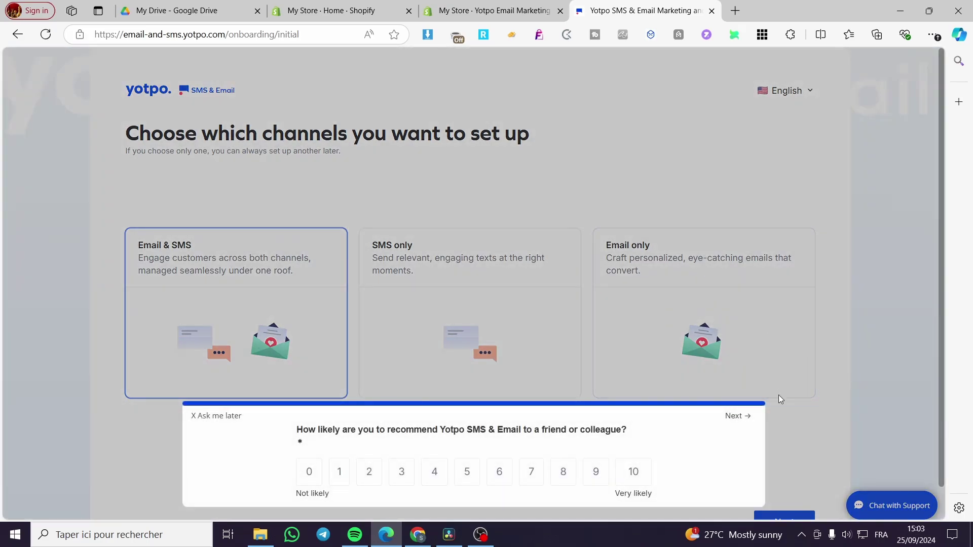
left_click(203, 419)
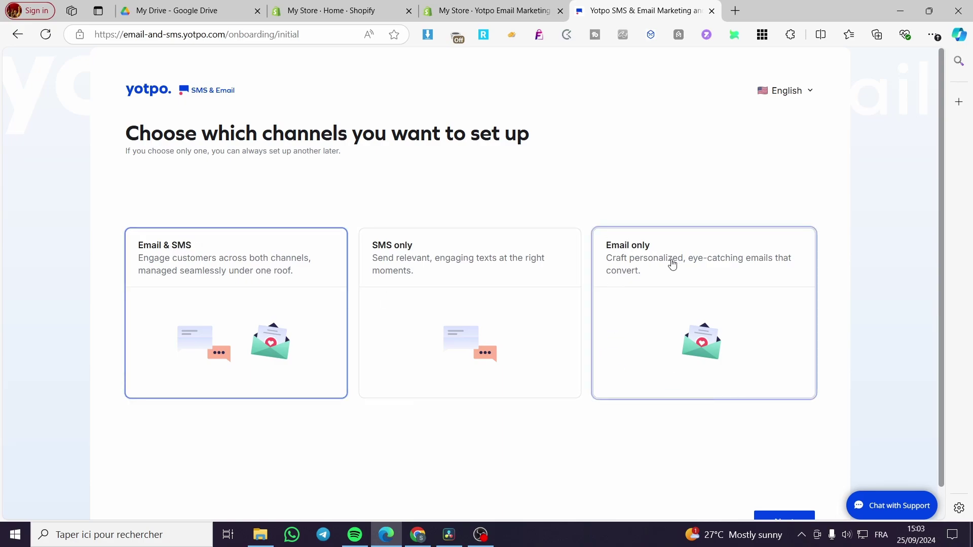
left_click(653, 262)
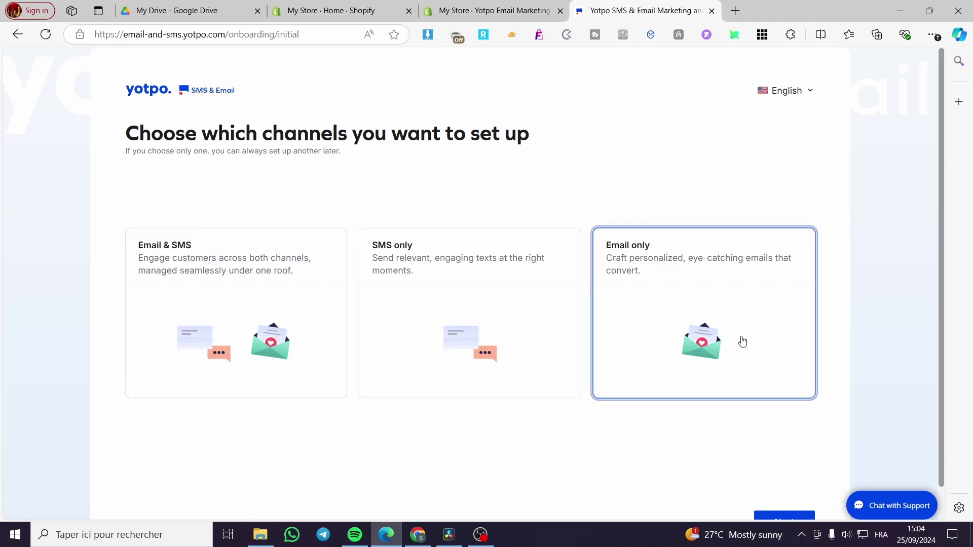
scroll(790, 404, "down", 1)
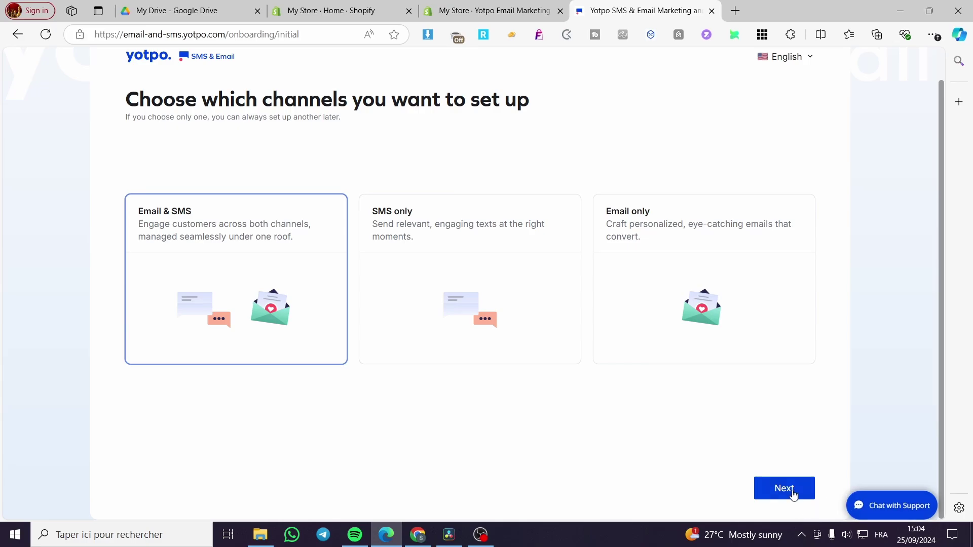
left_click(789, 490)
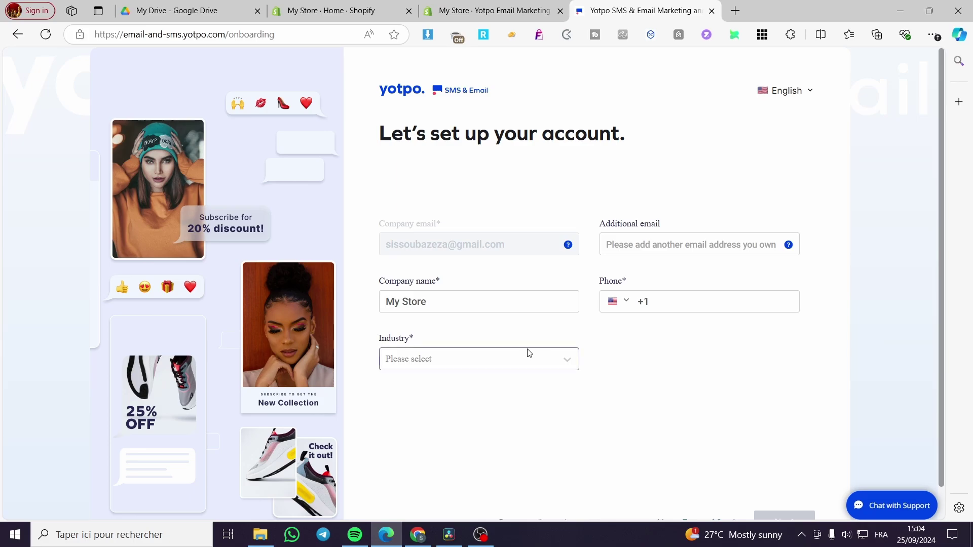
Set the Industry field to Clothing, Fashion & Accessories
left_click(481, 365)
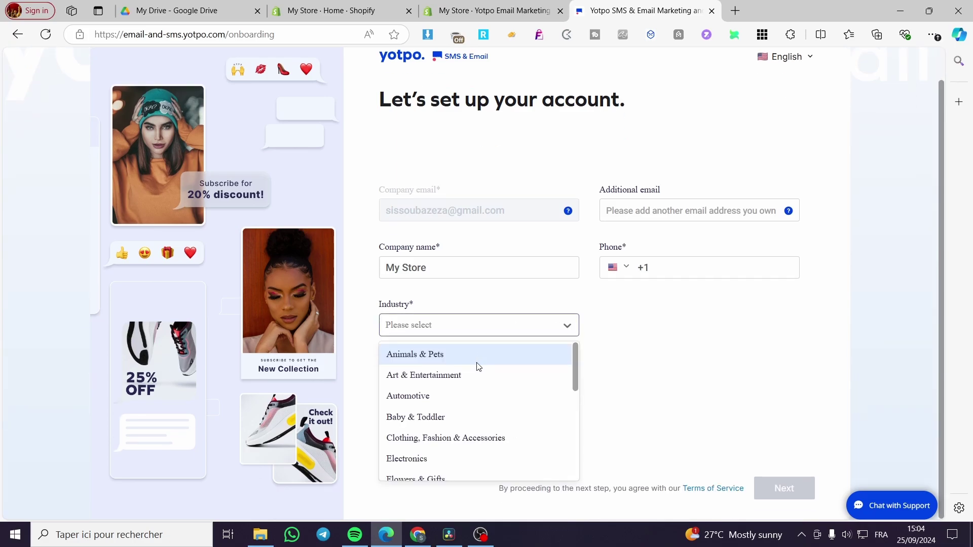
scroll(474, 375, "down", 3)
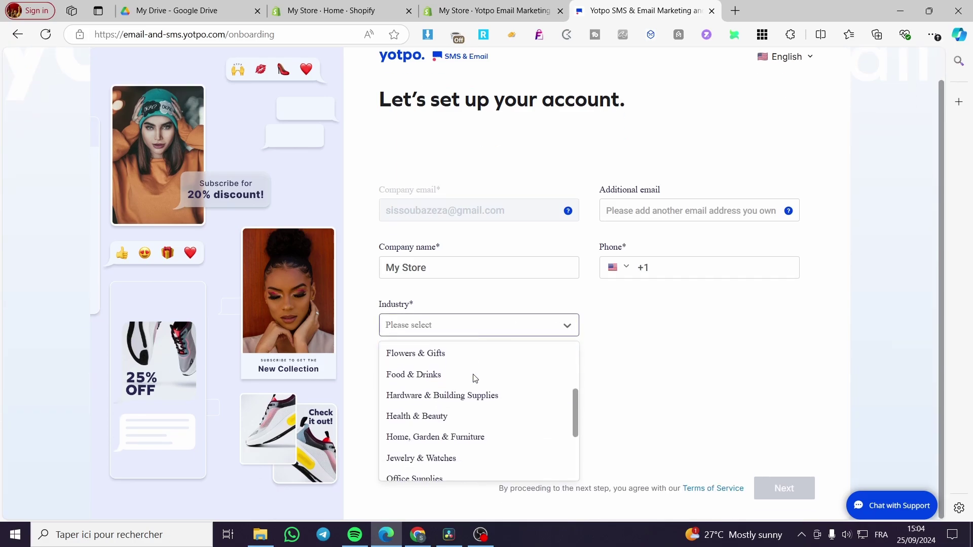
scroll(479, 374, "down", 3)
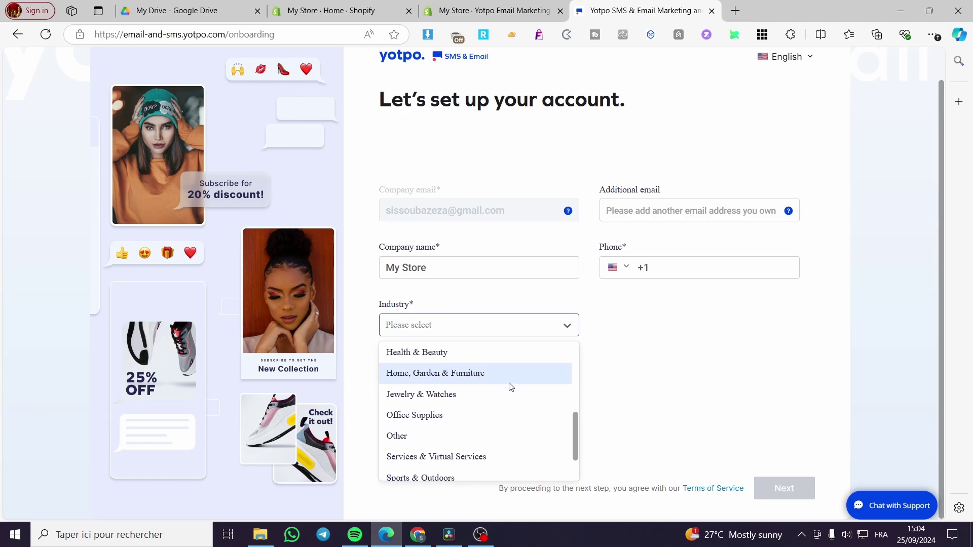
left_click_drag(578, 430, 579, 458)
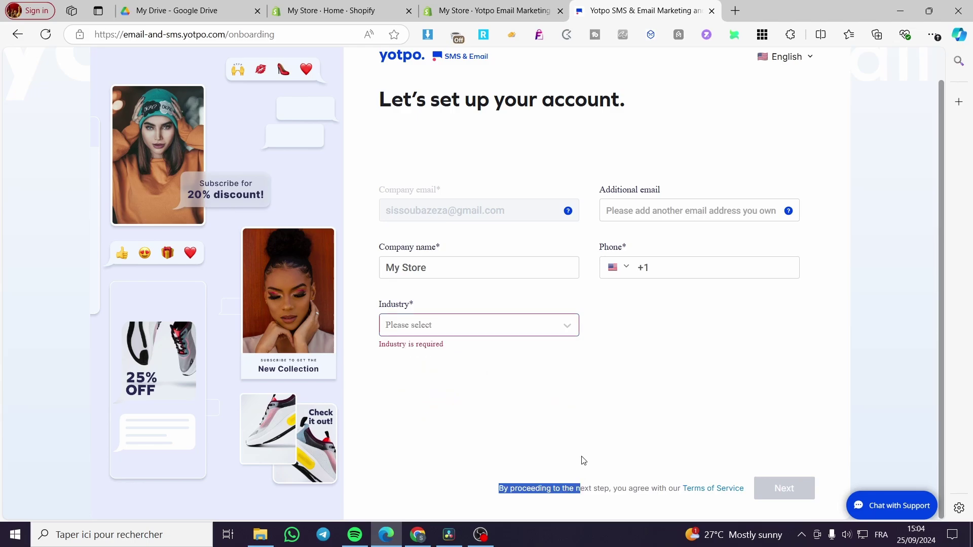
left_click(566, 328)
mouse_move(571, 360)
left_mouse_down()
mouse_move(576, 443)
mouse_move(573, 373)
left_mouse_up()
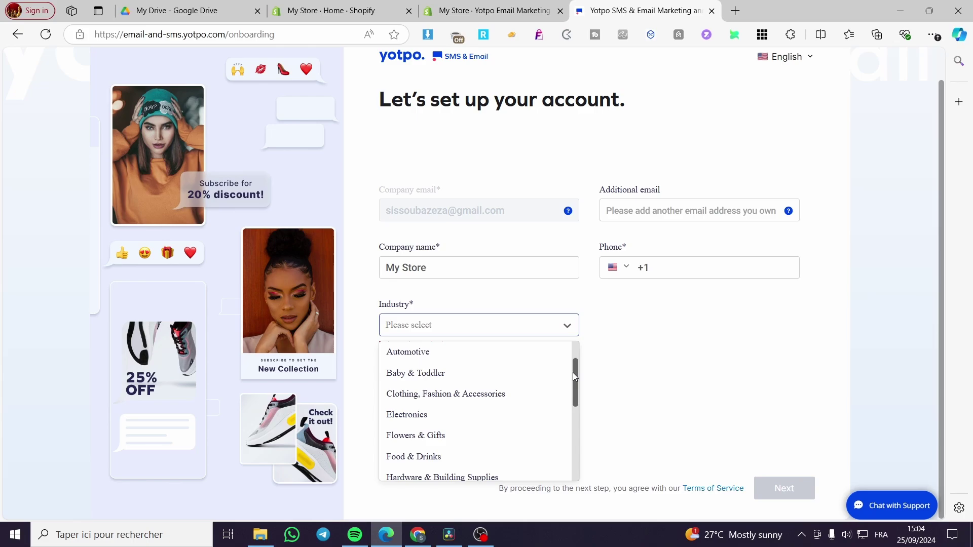
left_click(482, 399)
Enter the phone number and change the company name to Jackstore
left_click(719, 266)
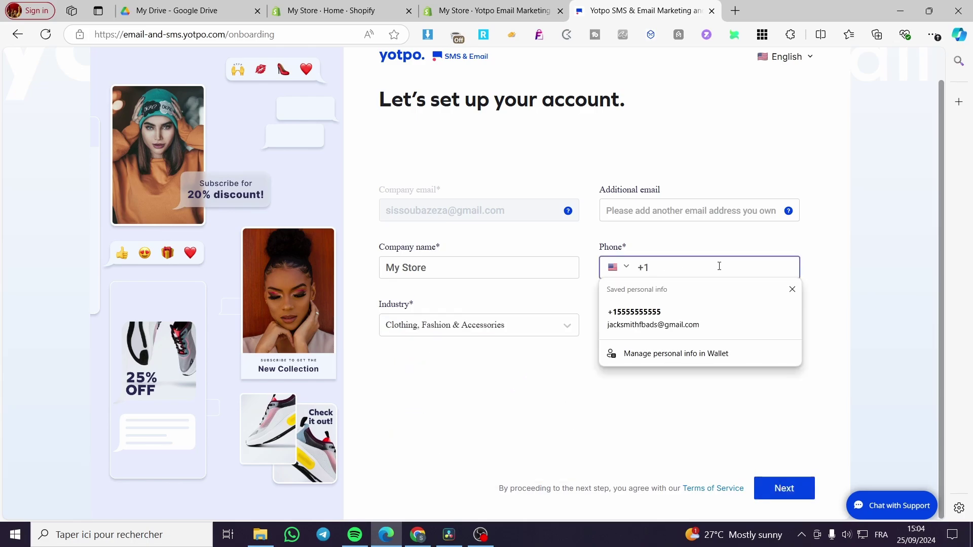
type("55")
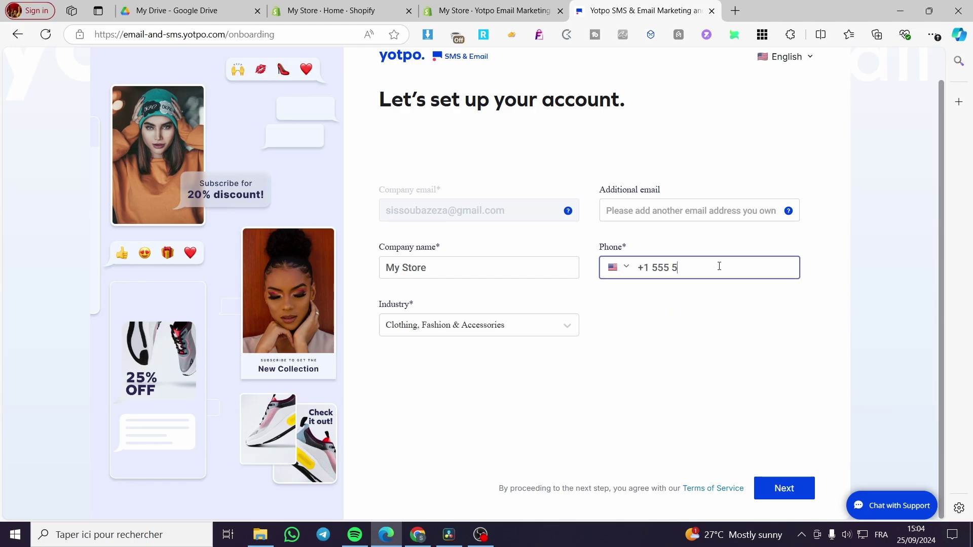
type("555551244")
key("BackSpace")
left_click_drag(439, 269, 382, 270)
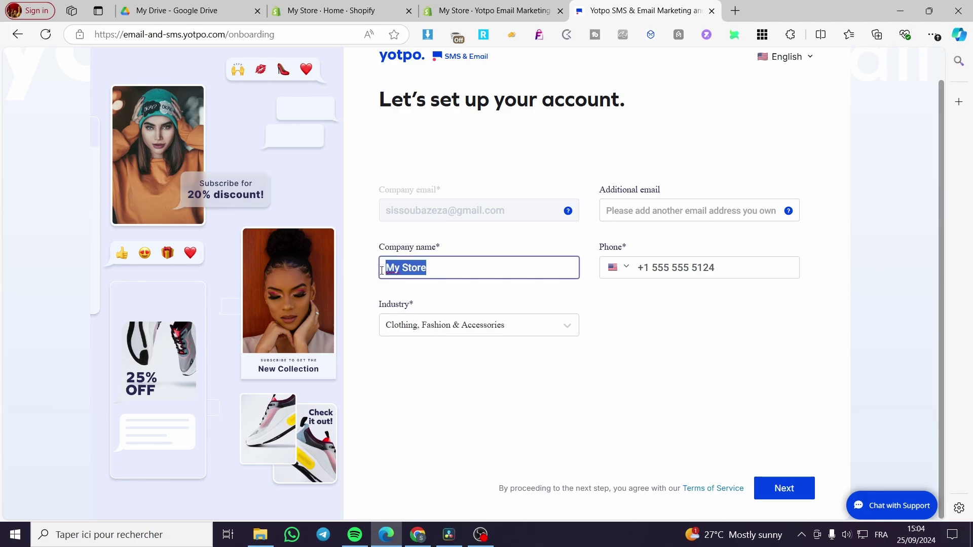
type("Jacks")
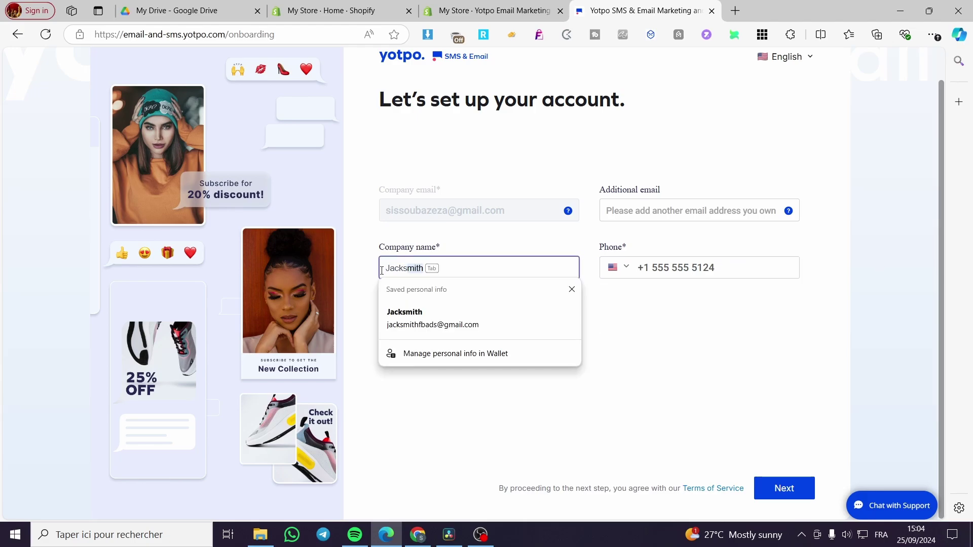
type("store")
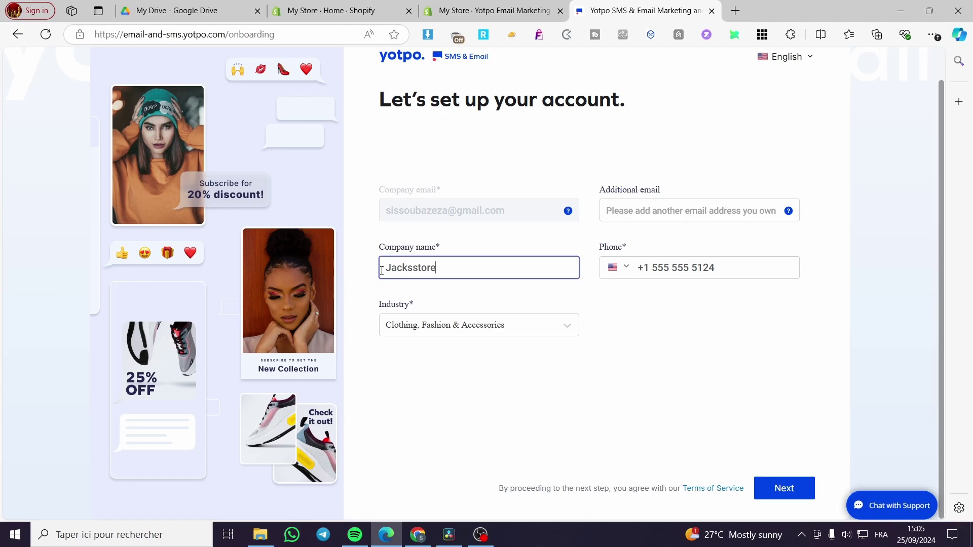
left_click_drag(411, 267, 408, 268)
key("BackSpace")
Submit the account details form to reach the Automate your marketing step
left_click(792, 487)
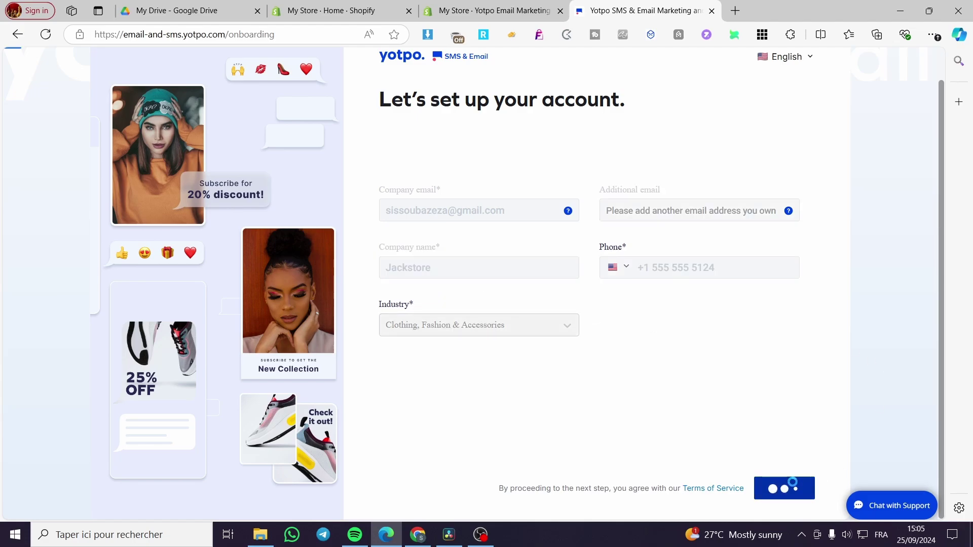
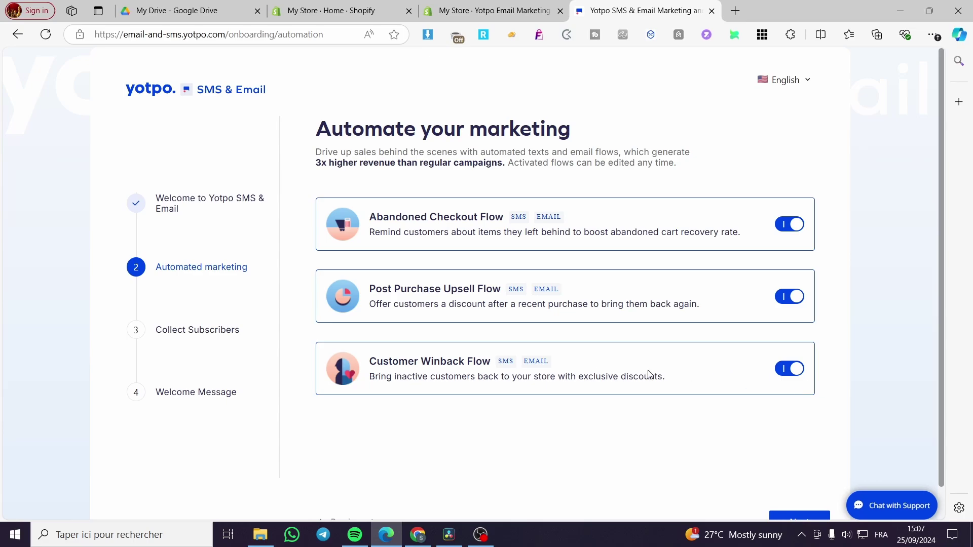
Toggle the Abandoned Checkout Flow off and back on, then continue to Collect Subscribers
scroll(811, 340, "down", 1)
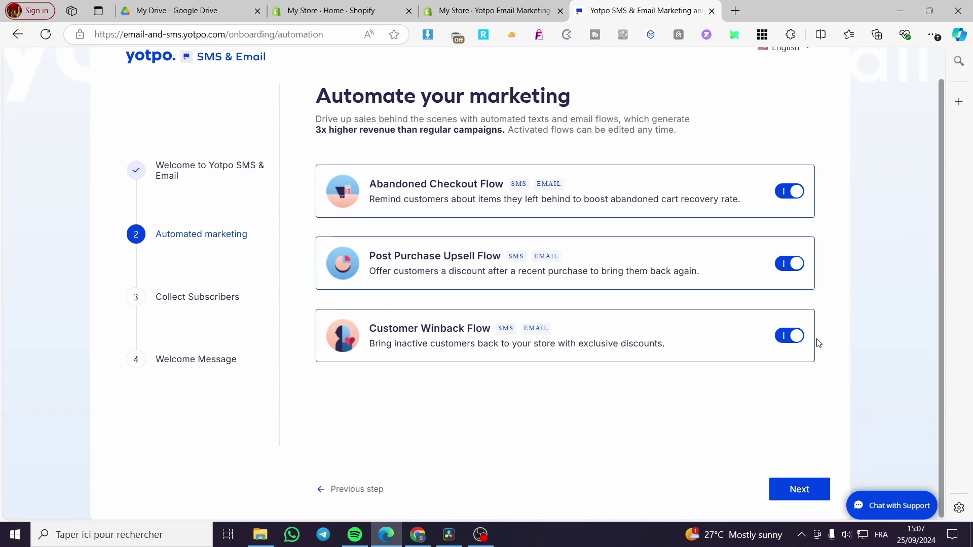
left_click(795, 192)
left_click(794, 192)
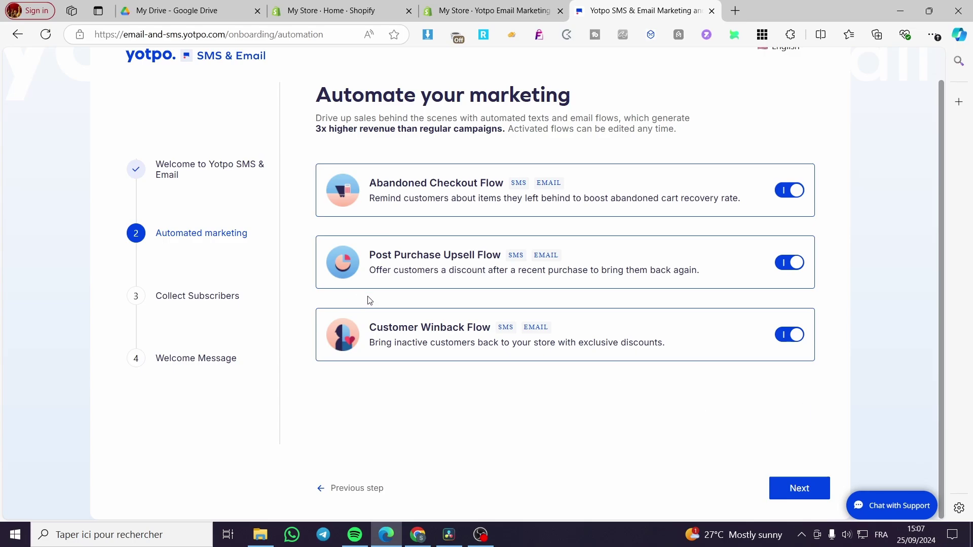
left_click(786, 490)
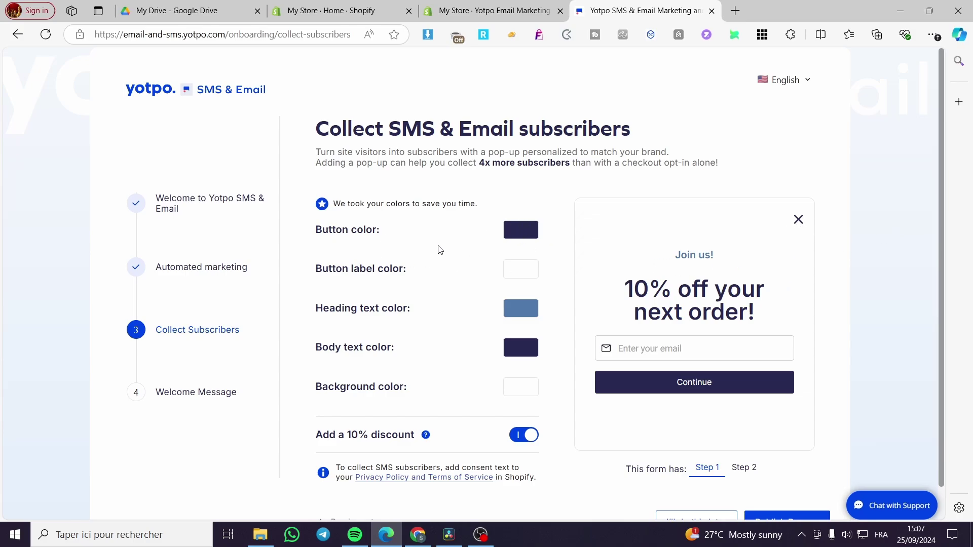
Change the pop-up's Continue button colour to vivid blue #1035F3
left_click(535, 236)
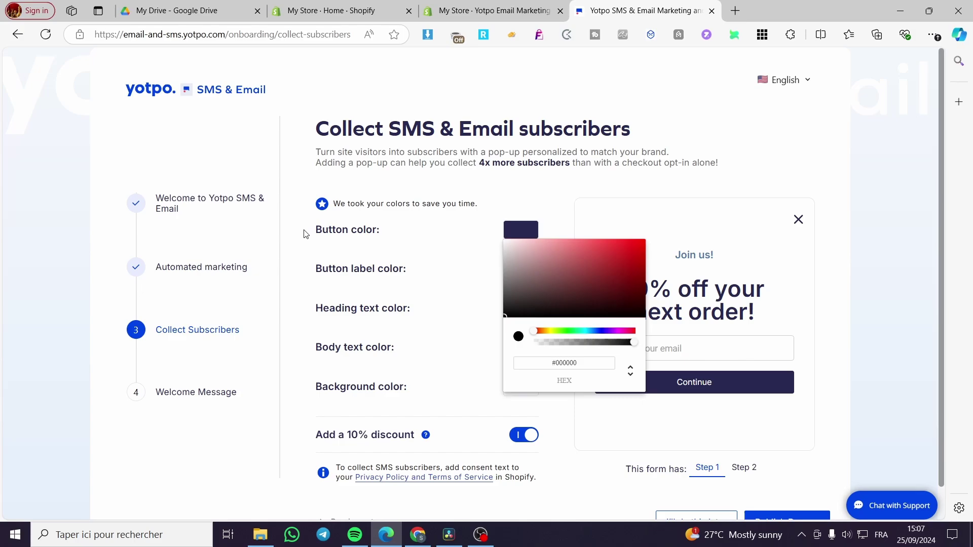
left_click(355, 242)
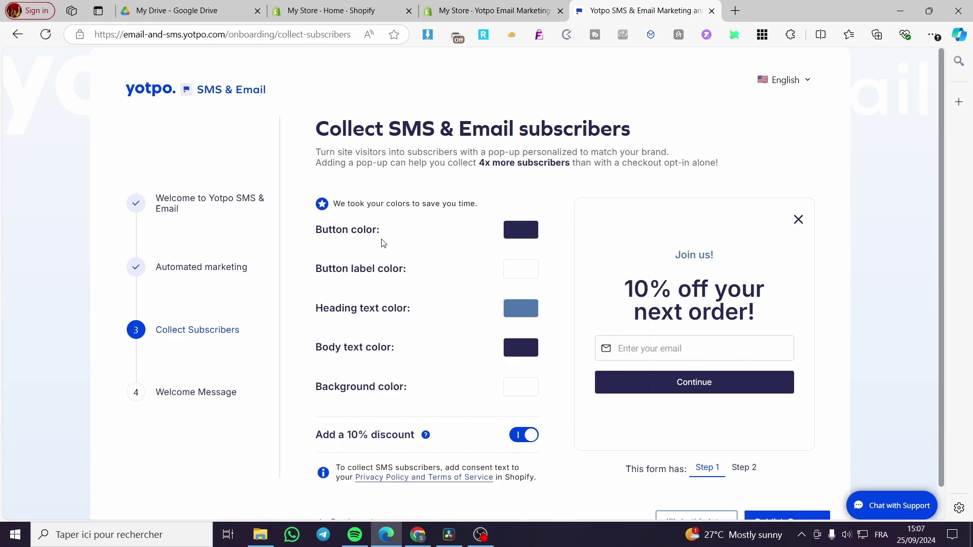
left_click(522, 238)
left_click(599, 332)
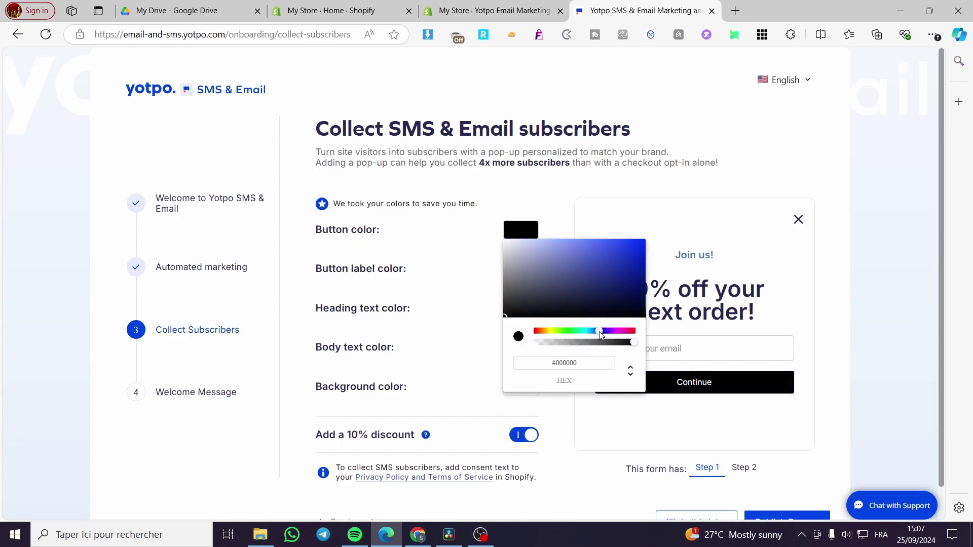
left_click_drag(618, 254, 636, 242)
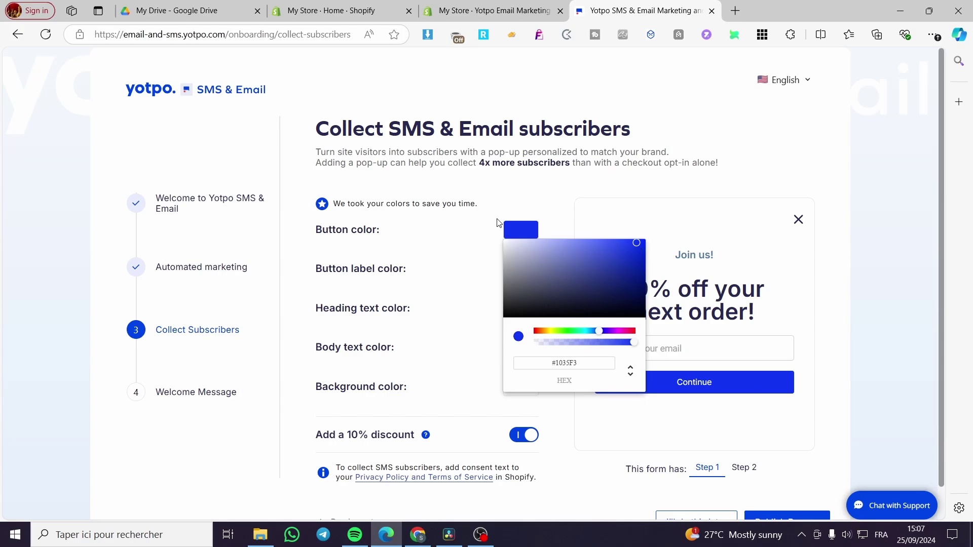
left_click(548, 199)
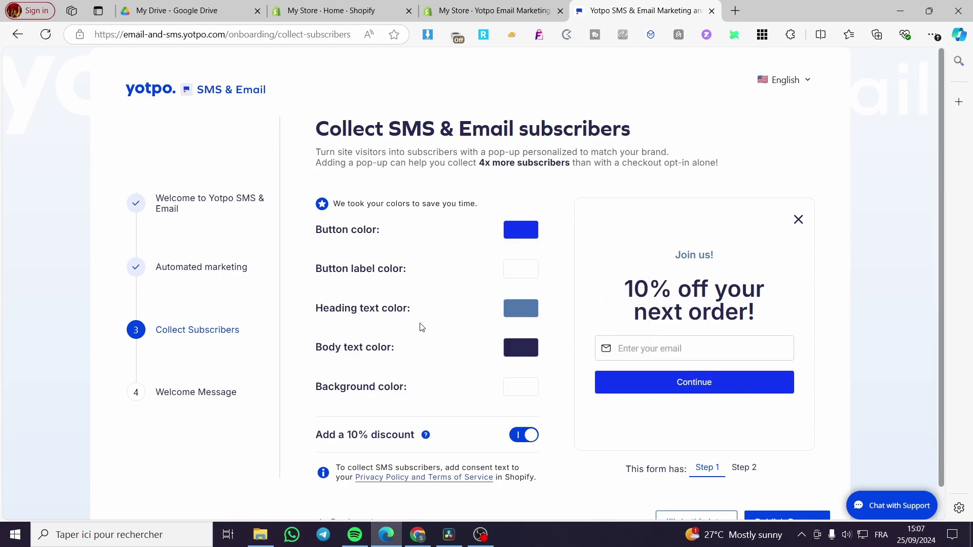
Color the 'Join us!' heading violet-blue #341FFF and shift the body text colour hue to blue
left_click(523, 313)
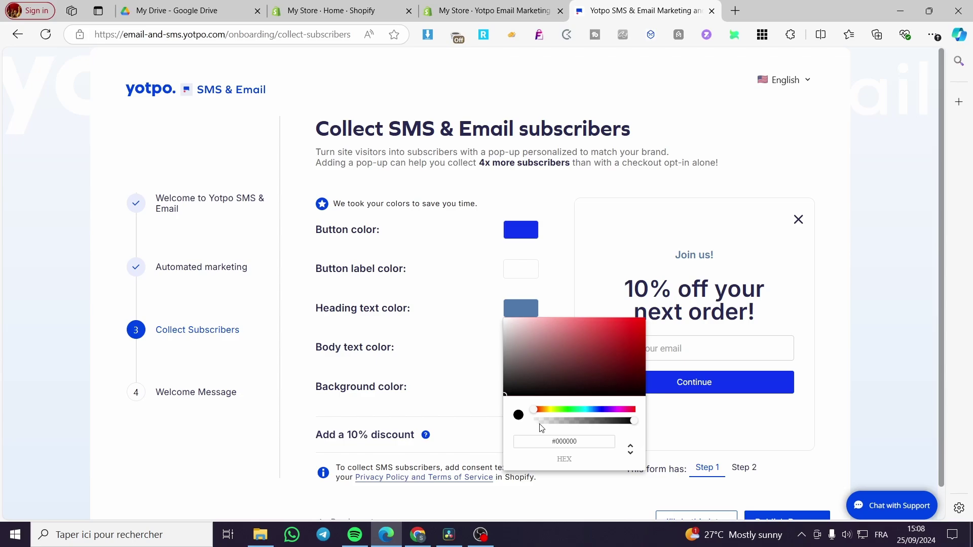
left_click(604, 410)
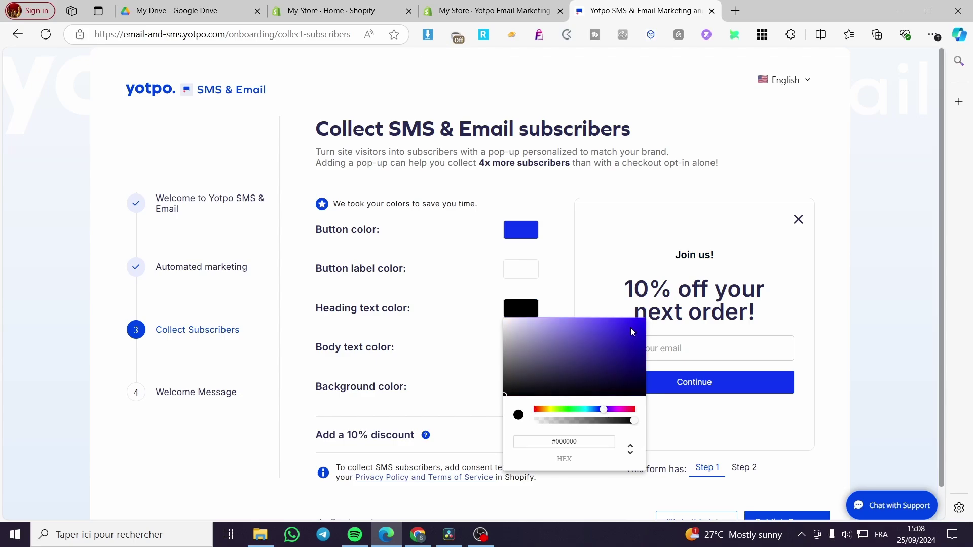
left_click_drag(631, 329, 629, 313)
left_click(761, 235)
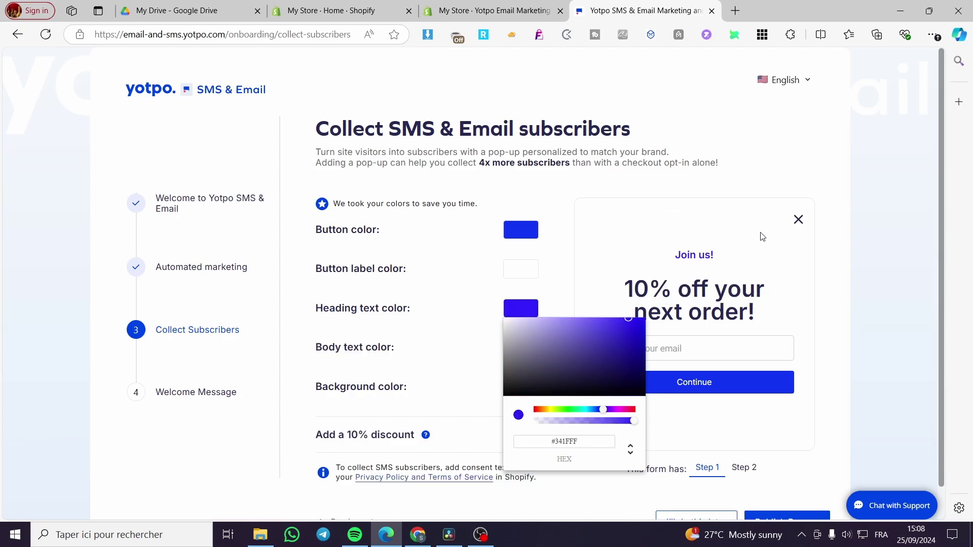
left_click(835, 340)
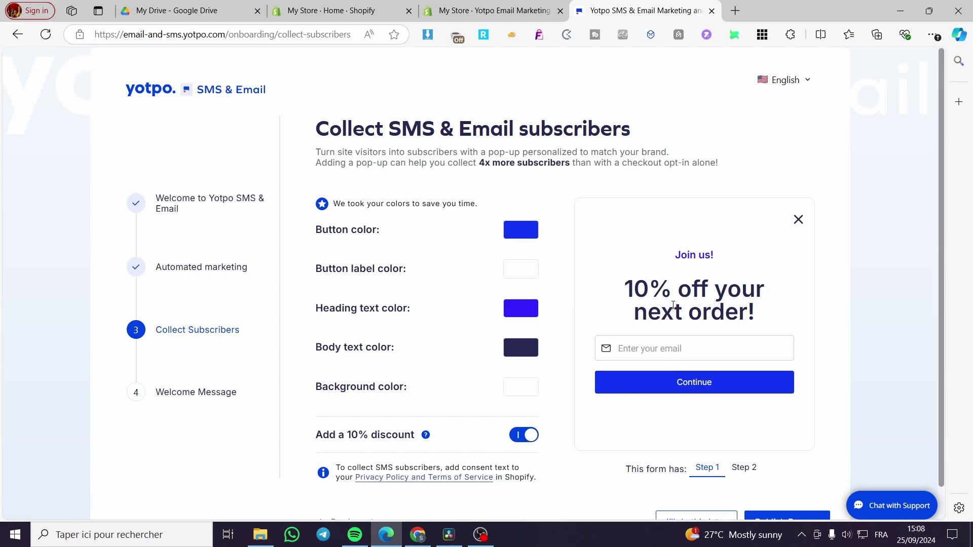
left_click(530, 352)
left_click(596, 448)
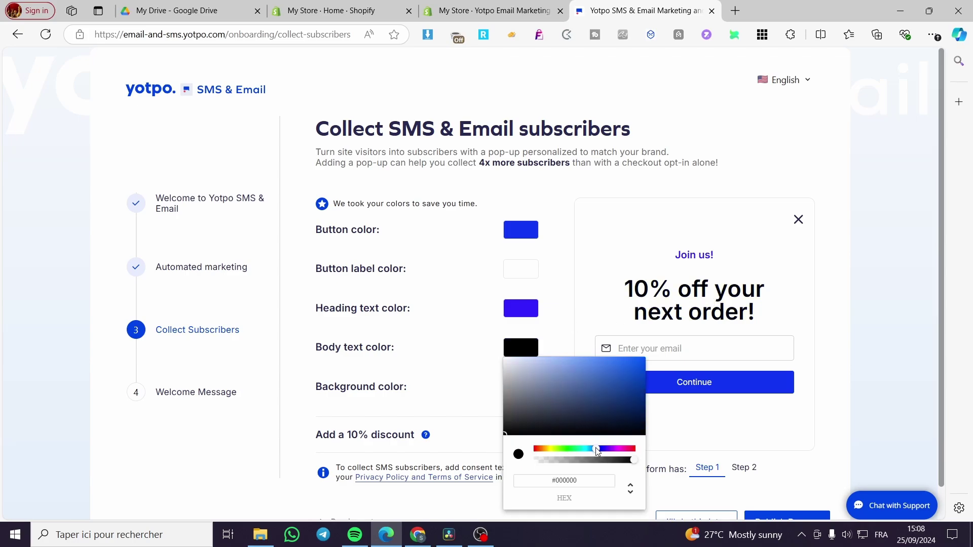
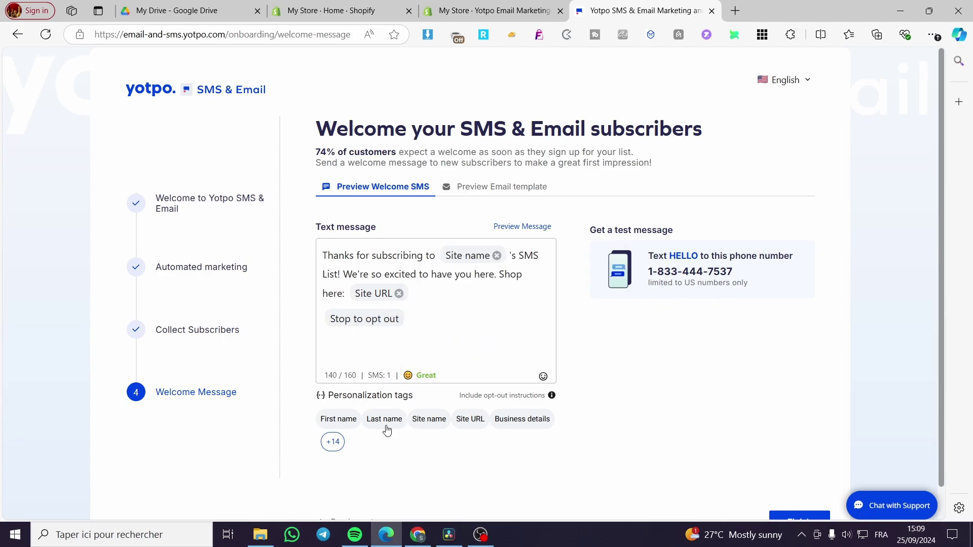
Finish the last onboarding screen so the dashboard loads
scroll(778, 458, "down", 1)
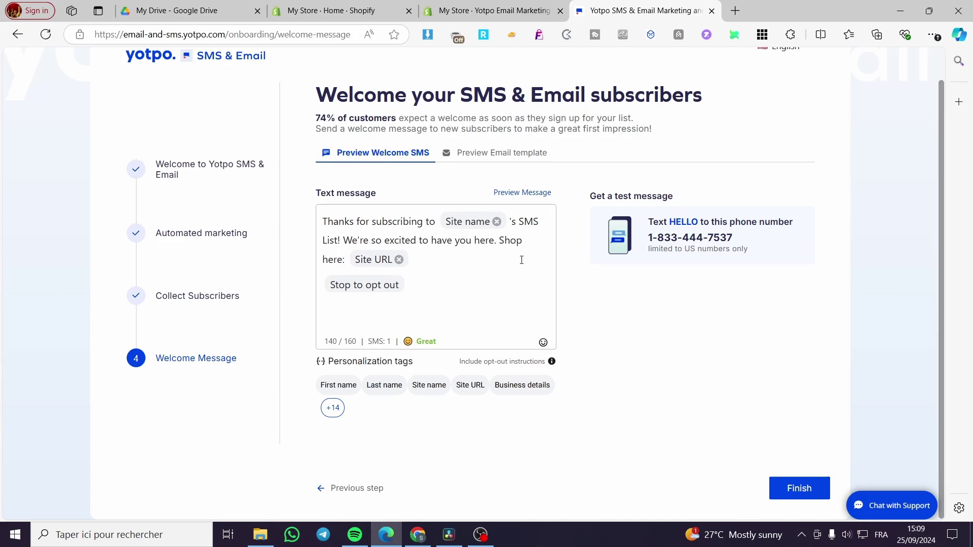
left_click(788, 490)
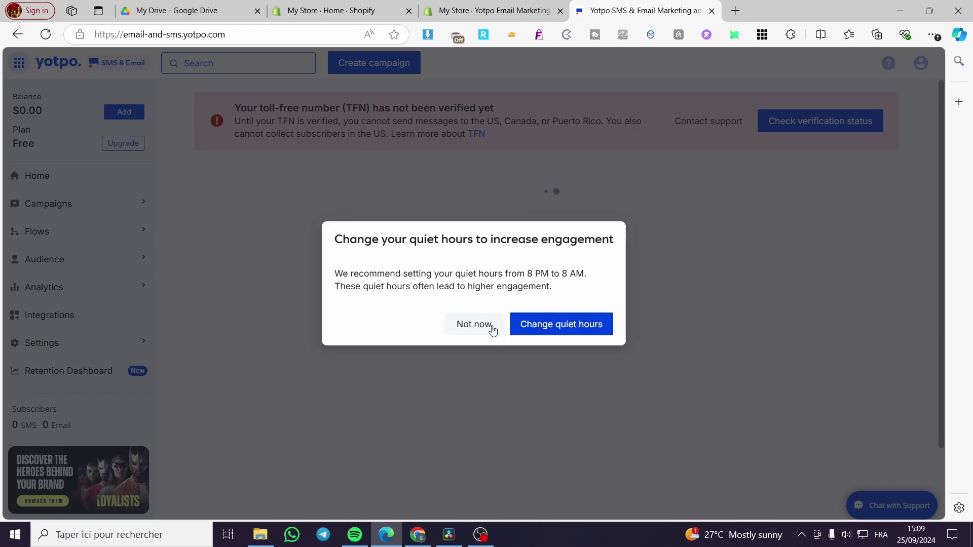
Dismiss the quiet-hours recommendation with Not now
left_click(474, 324)
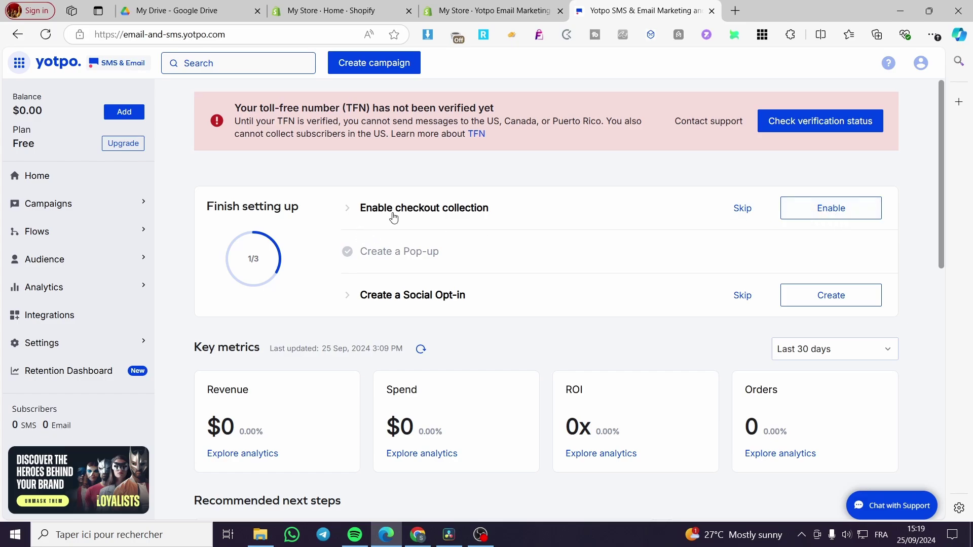
left_click(853, 212)
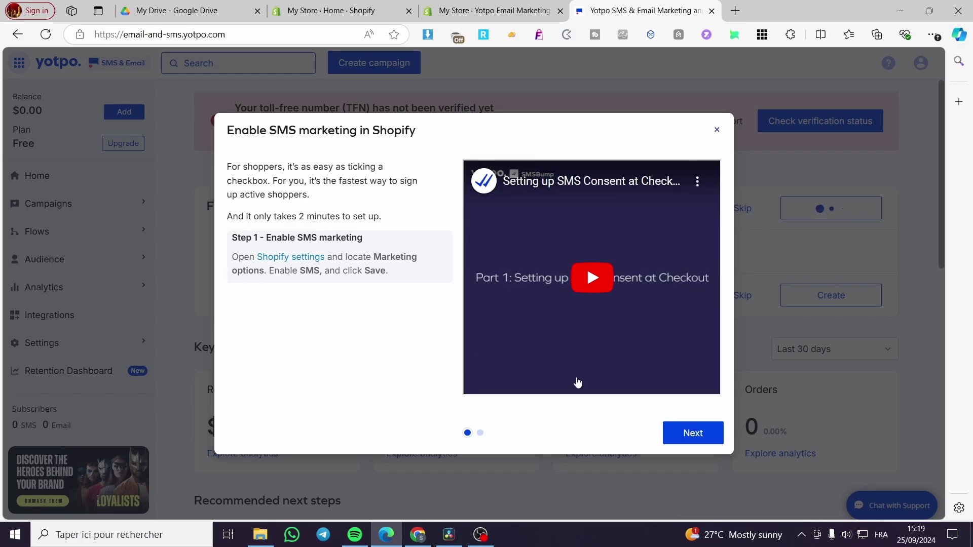
left_click(693, 434)
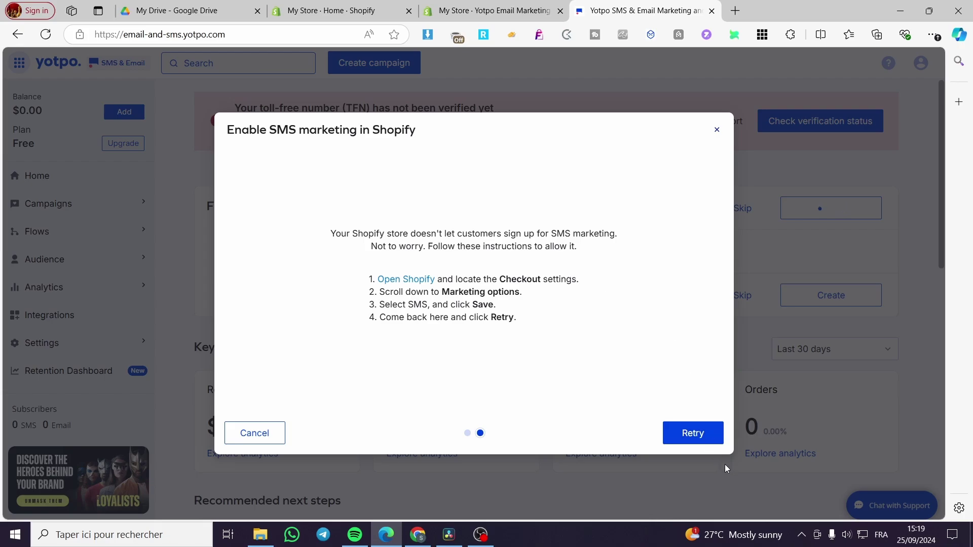
left_click(717, 131)
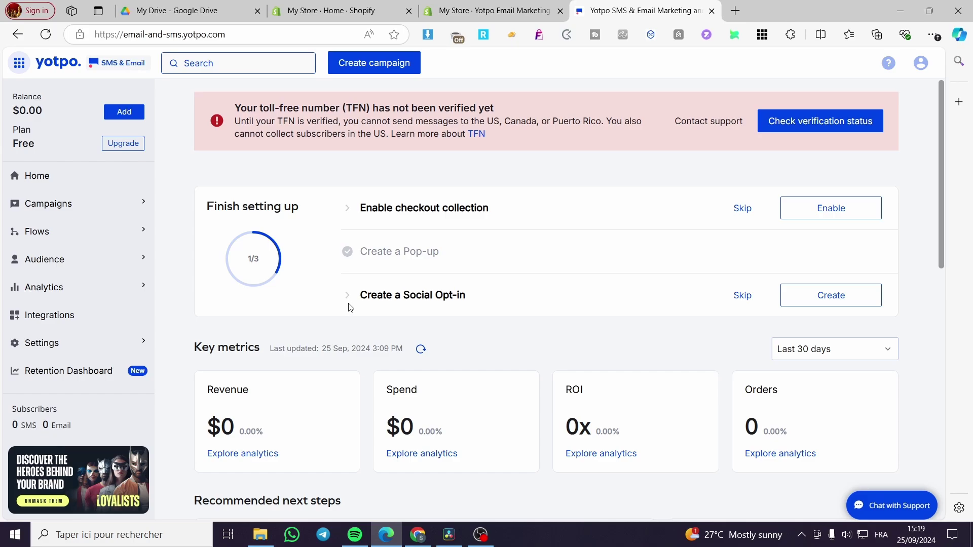
left_click(874, 302)
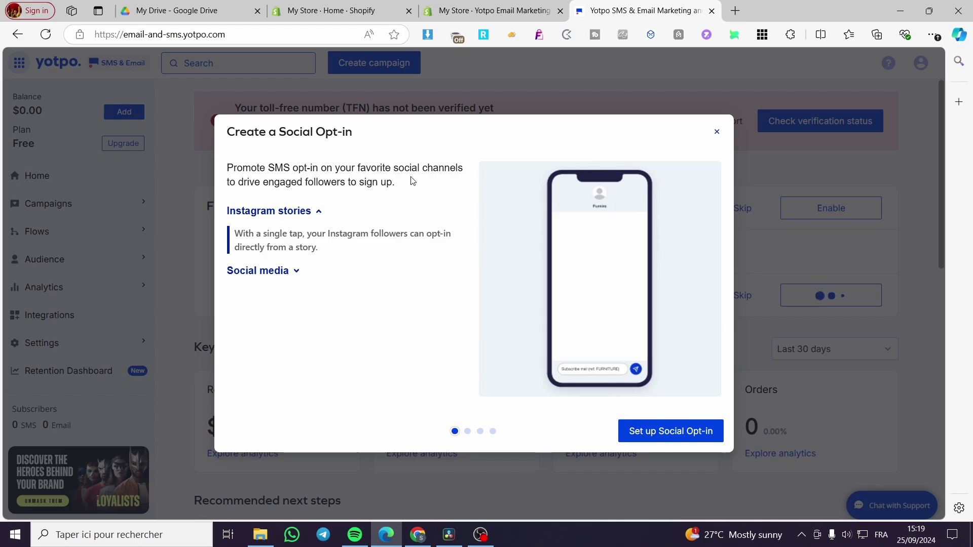
left_click(672, 431)
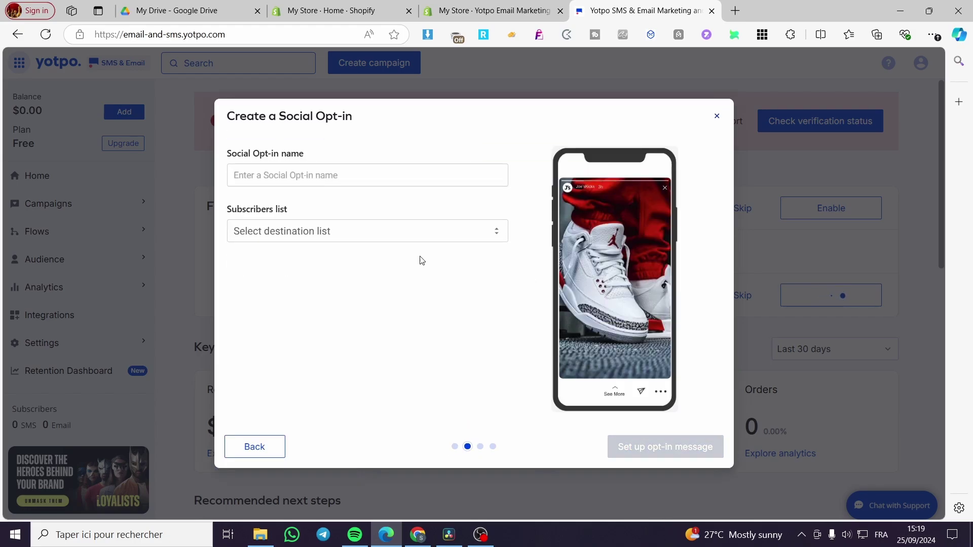
left_click(262, 177)
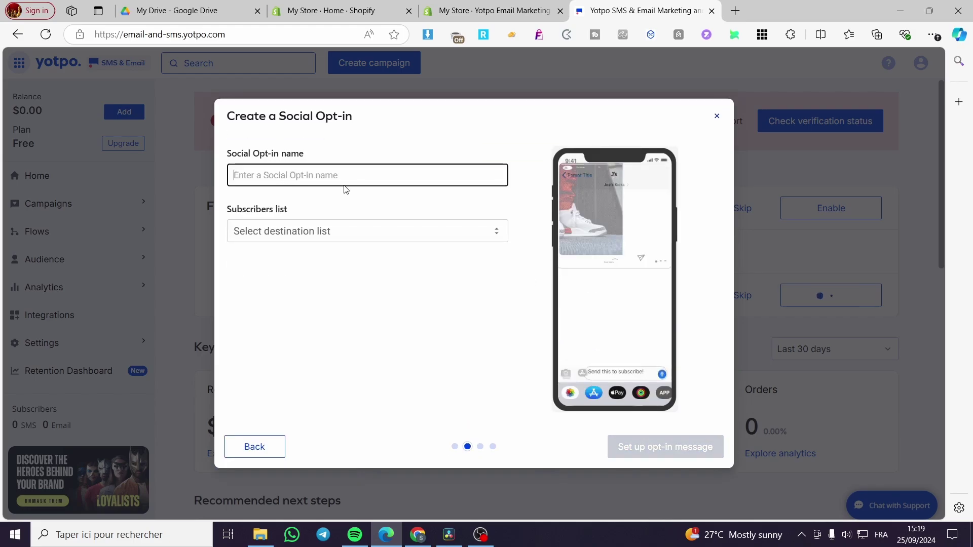
left_click(369, 238)
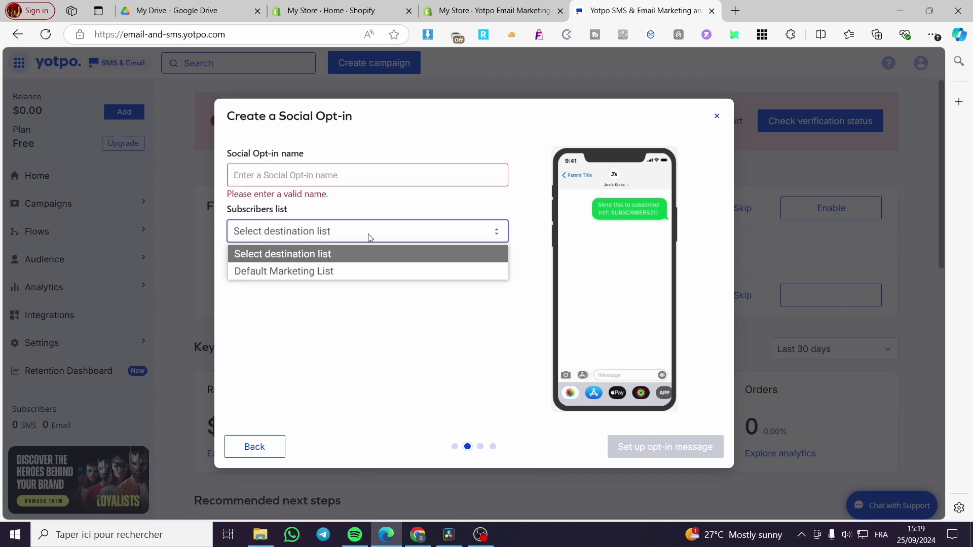
left_click(298, 271)
left_click(269, 236)
left_click(274, 252)
left_click(287, 237)
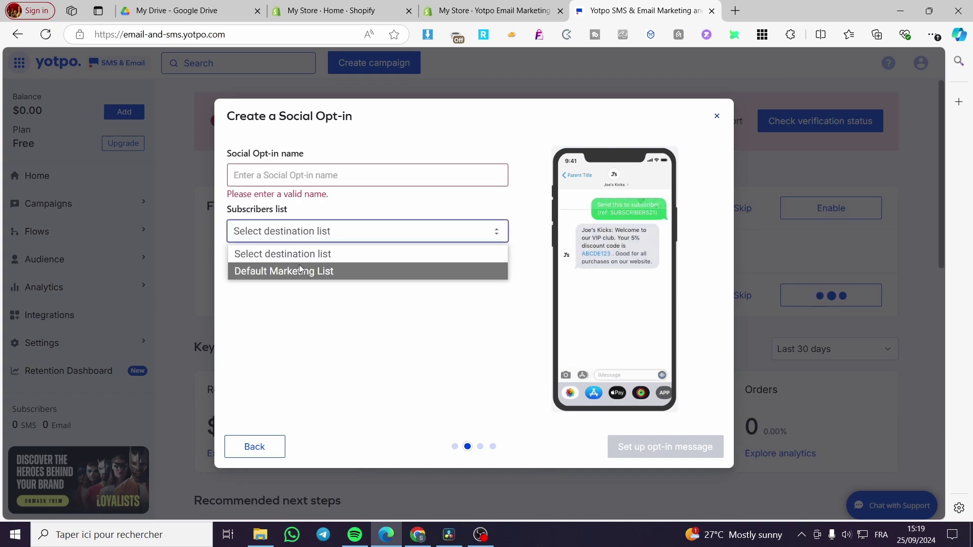
left_click(301, 268)
left_click(306, 234)
left_click(321, 253)
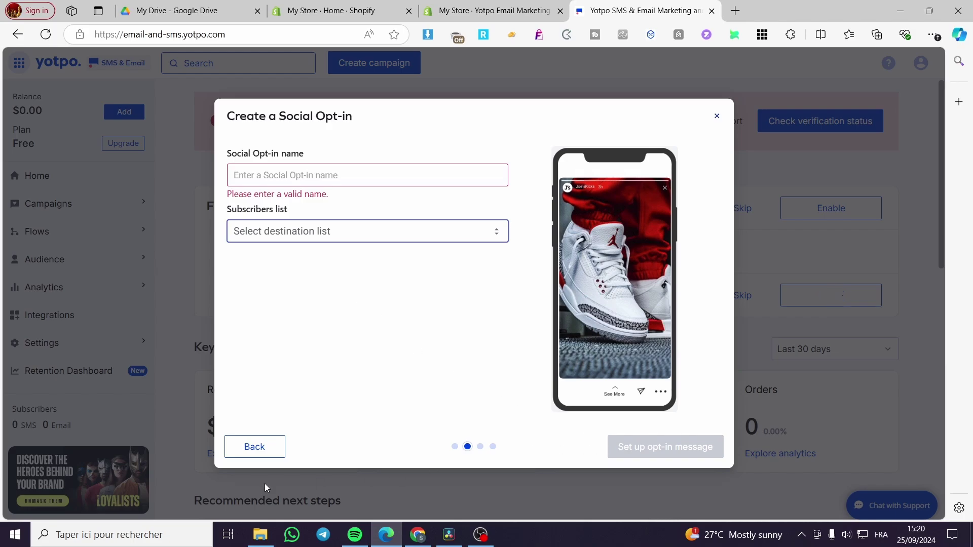
left_click(304, 232)
left_click(316, 251)
left_click(319, 232)
left_click(346, 279)
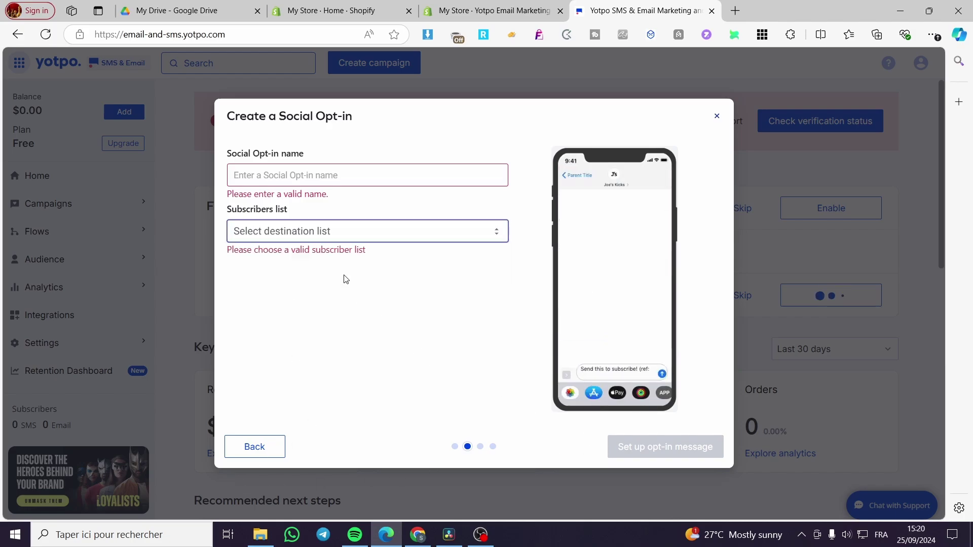
left_click(718, 119)
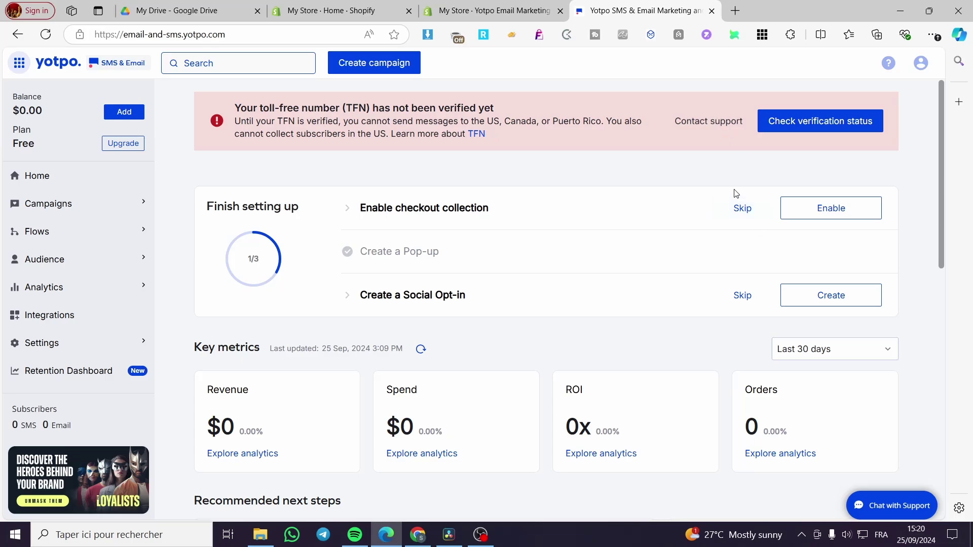
Skip the checkout collection and social opt-in tasks, then view the Upgrade plans page
left_click(739, 208)
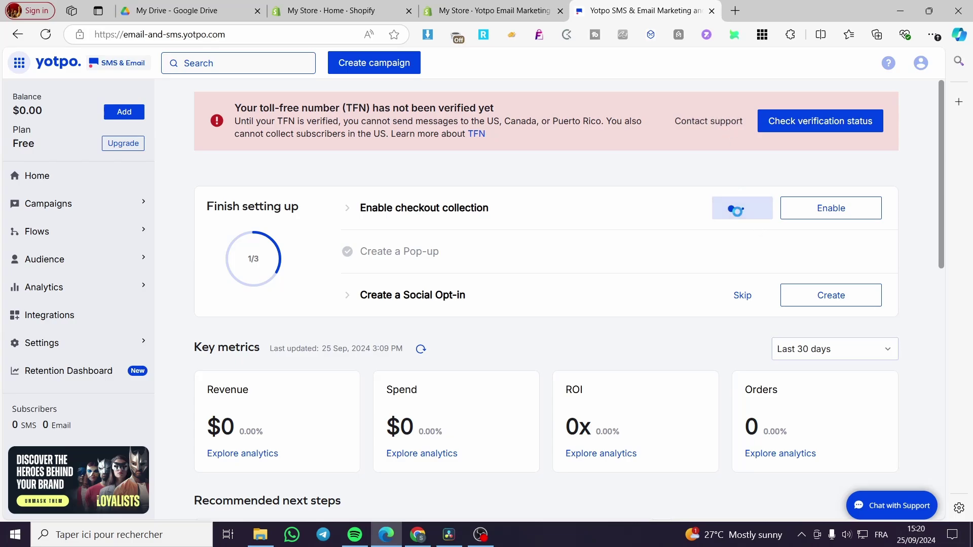
left_click(742, 294)
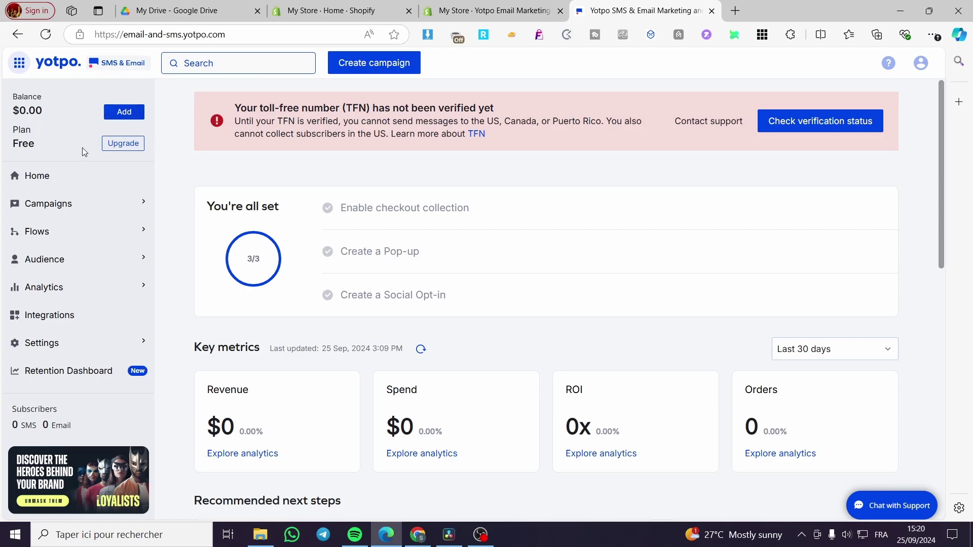
left_click(118, 144)
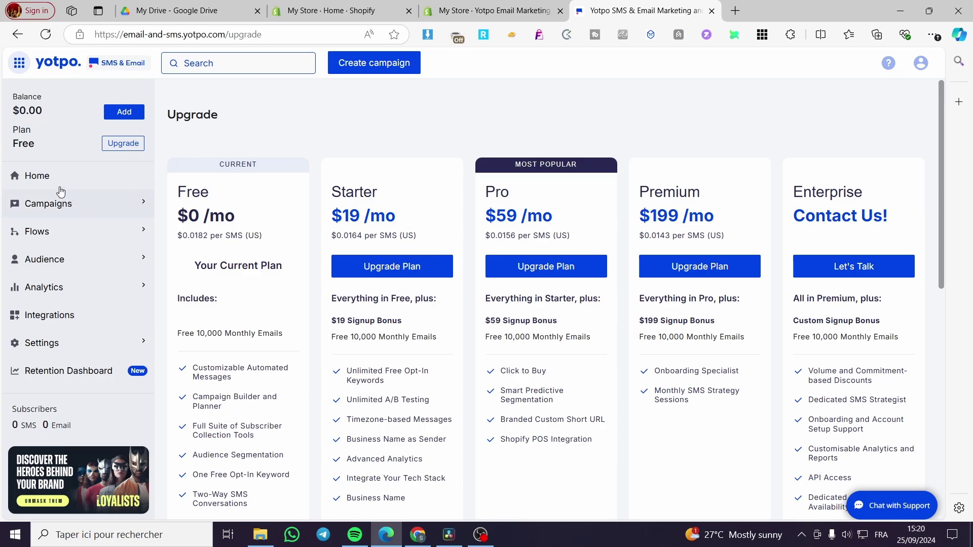
Create a new email campaign from the Campaigns page
left_click(70, 201)
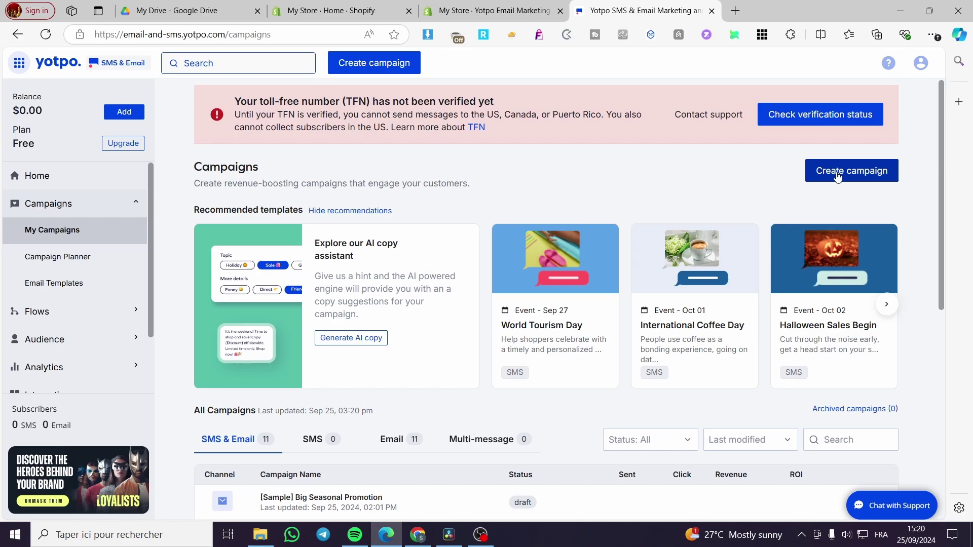
left_click(838, 177)
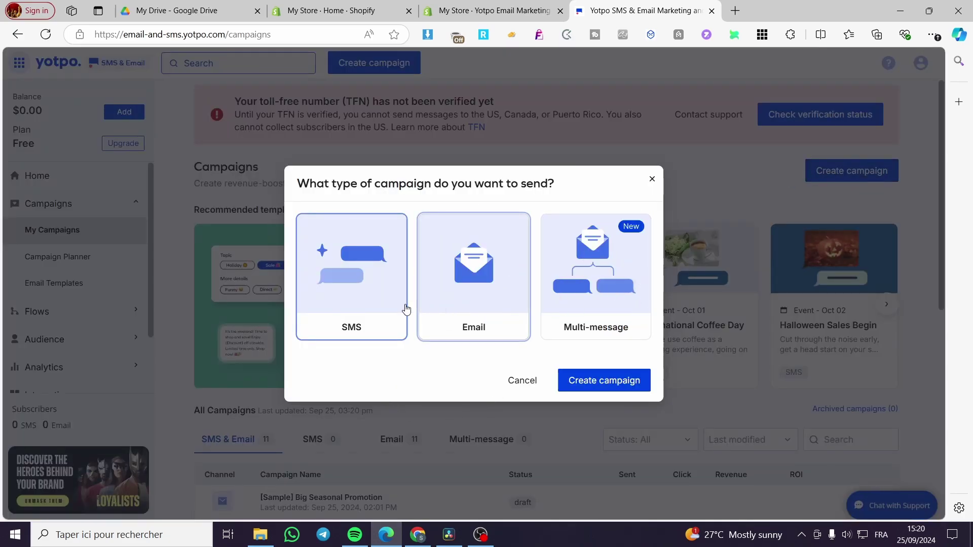
left_click(491, 283)
left_click(642, 387)
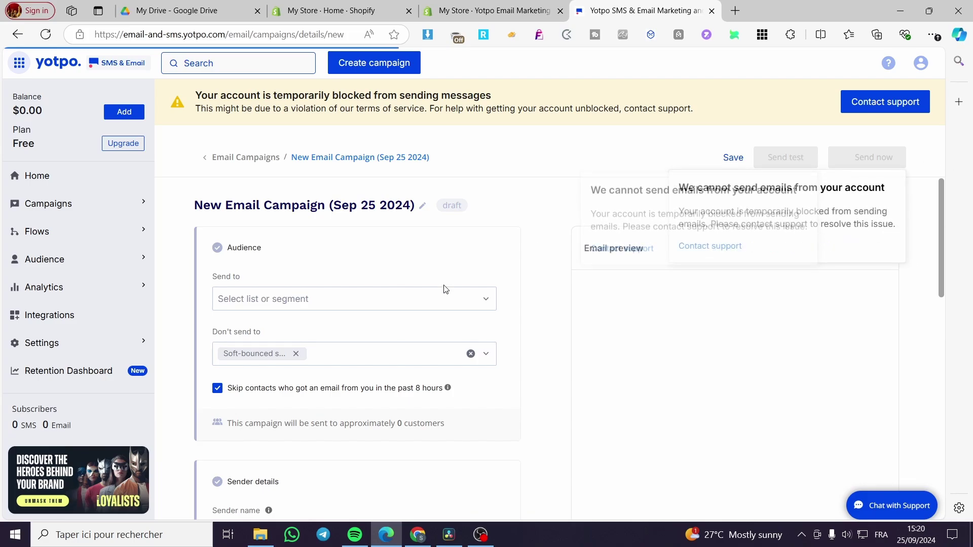
Send the campaign to All Subscribers, then switch to the Audience section
left_click(362, 297)
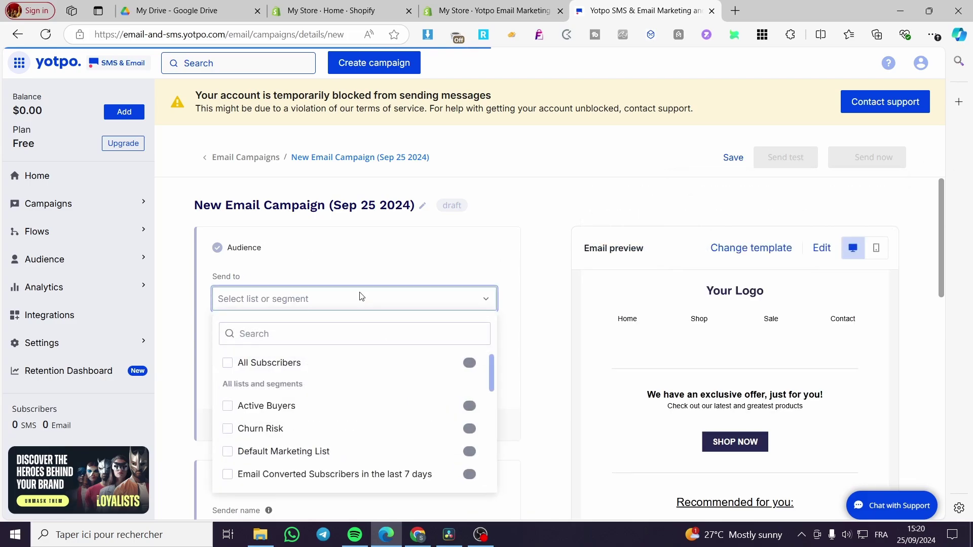
left_click(228, 363)
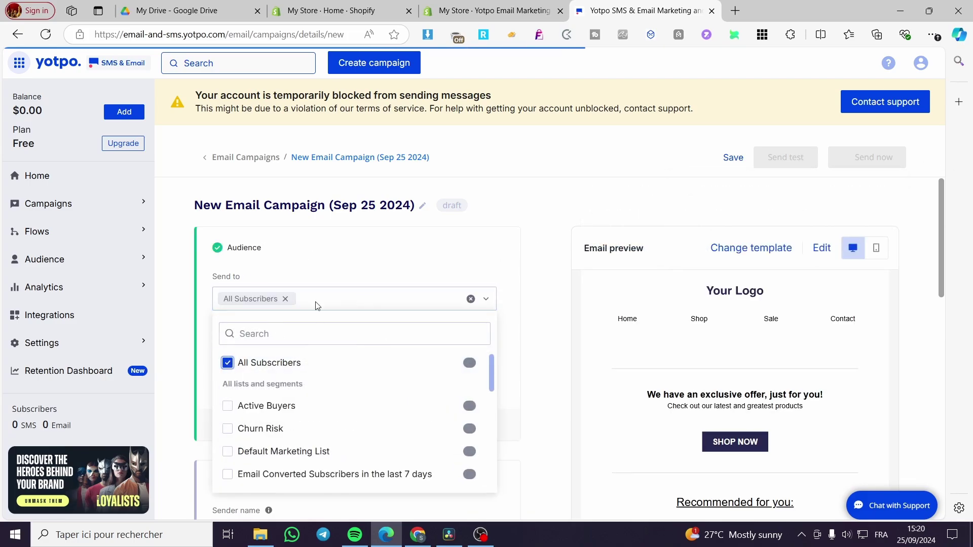
left_click(359, 274)
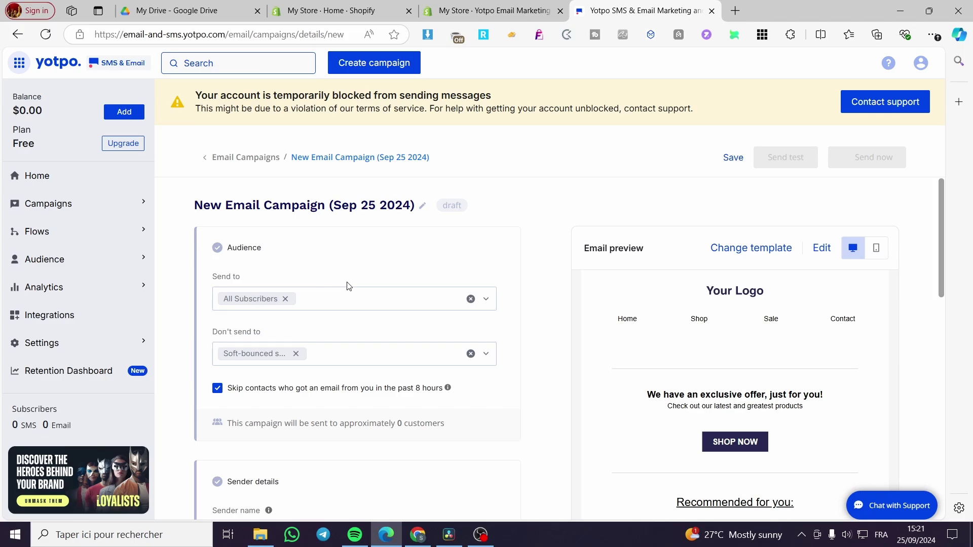
left_click(124, 261)
Leave the campaign without saving and open the create-audience options on Lists & Segments
left_click(597, 318)
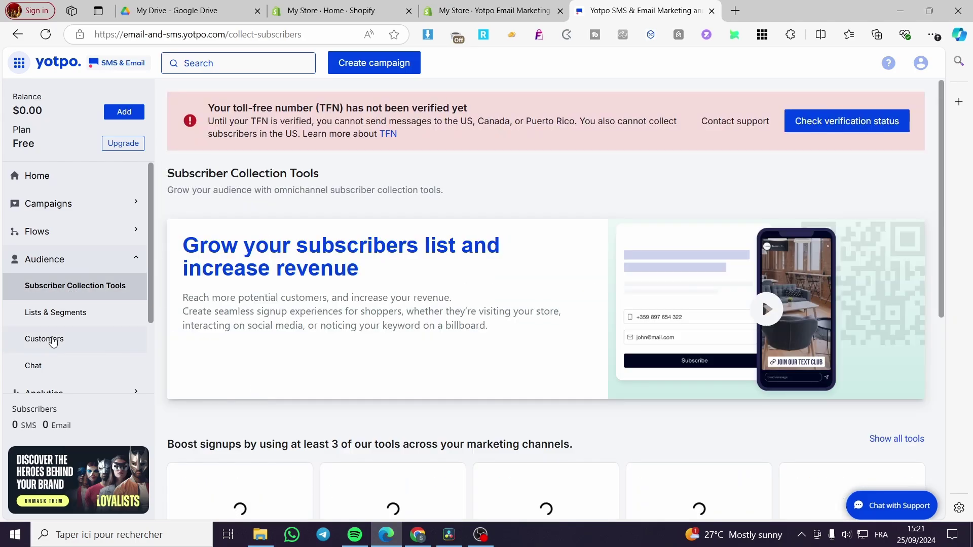
scroll(397, 376, "down", 3)
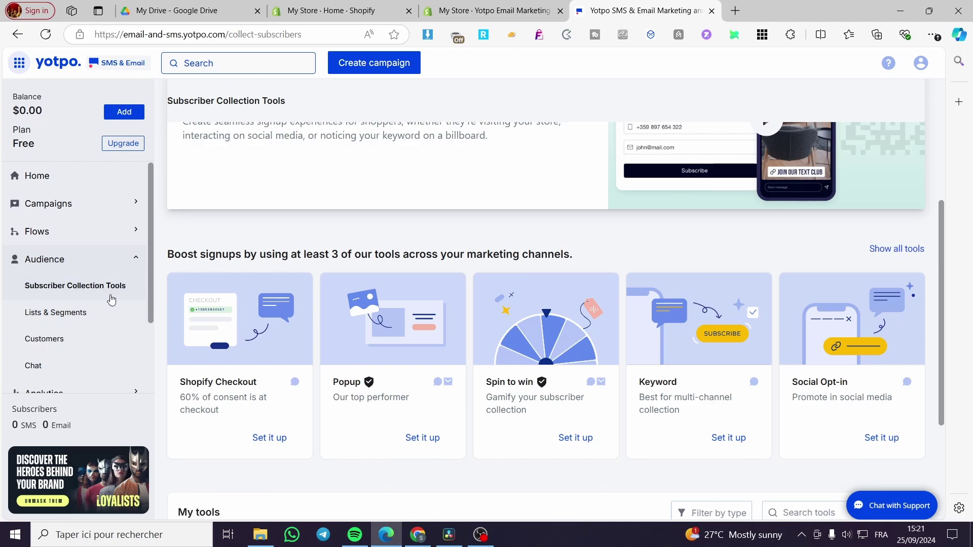
left_click(82, 310)
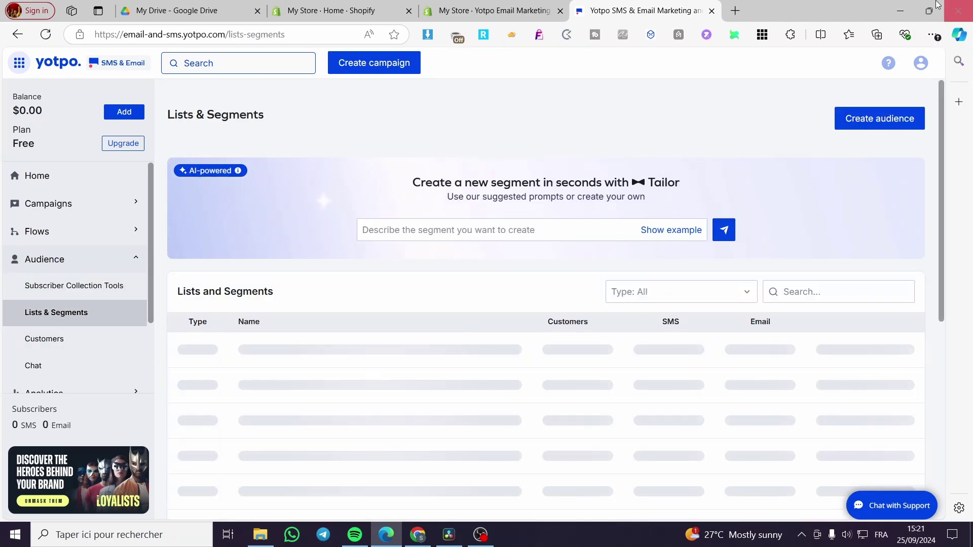
left_click(902, 119)
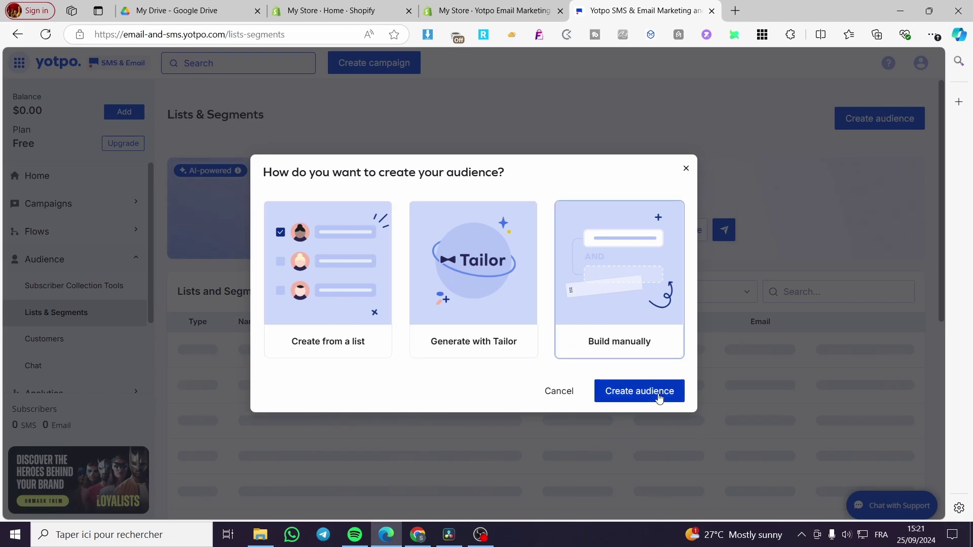
Start a manually built segment and browse its customer-behavior filters
left_click(639, 391)
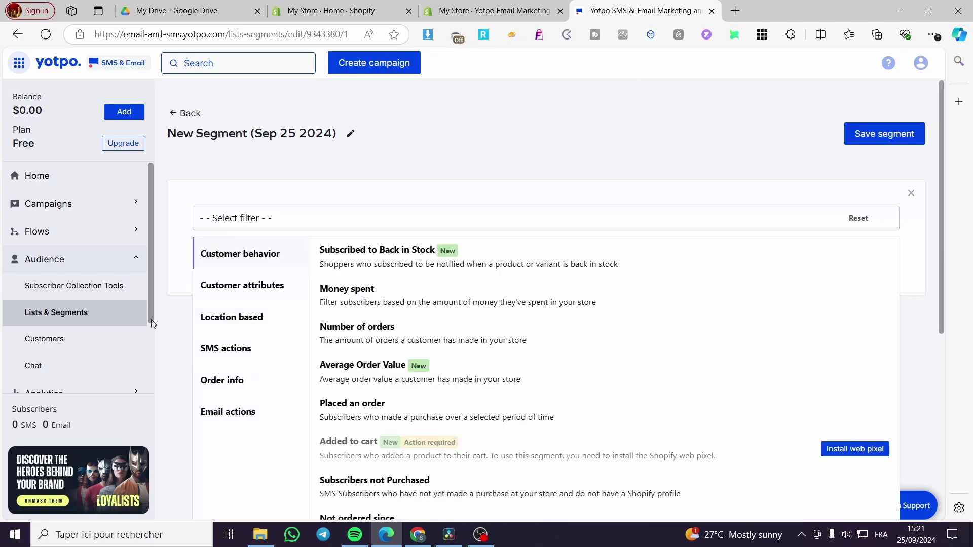
scroll(668, 390, "down", 1)
scroll(679, 381, "down", 1)
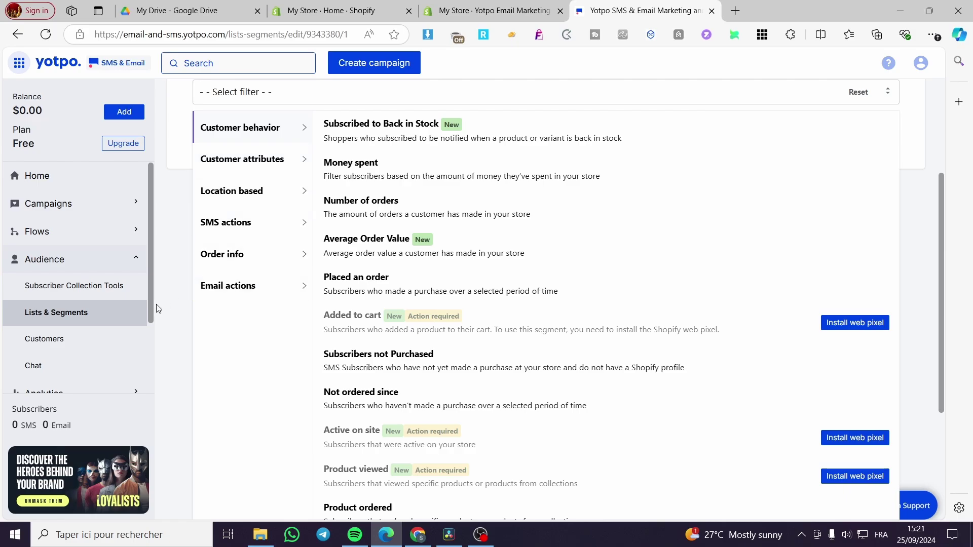
scroll(101, 348, "down", 1)
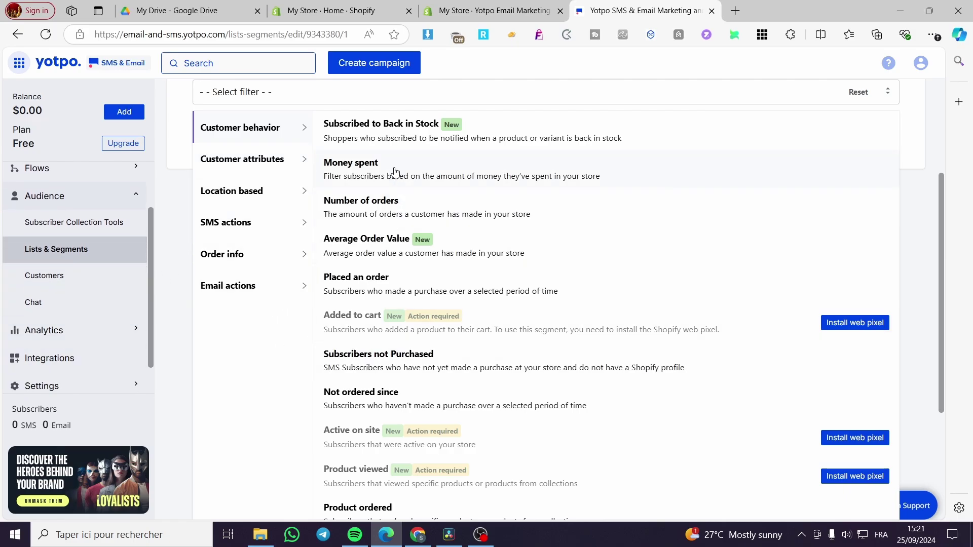
Create a new email campaign draft
left_click(363, 68)
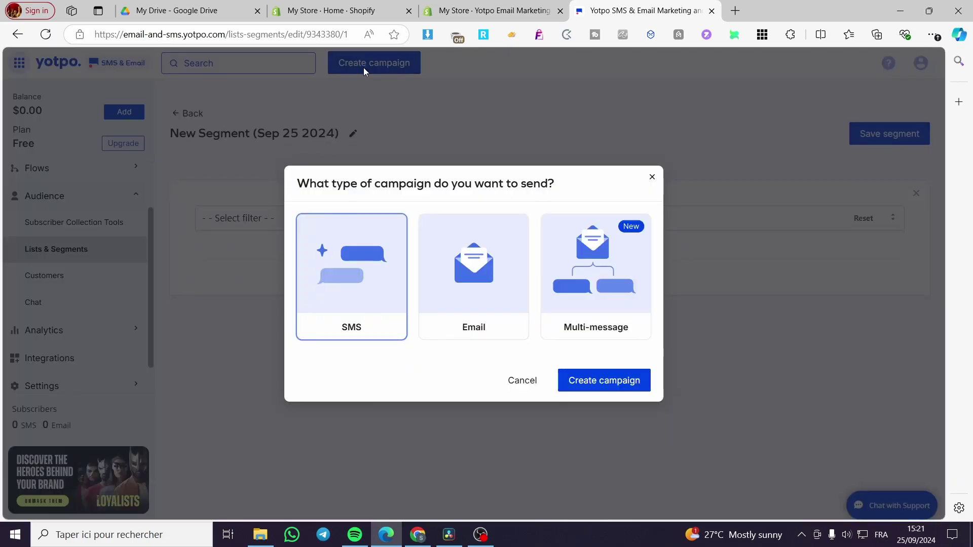
left_click(459, 238)
left_click(596, 377)
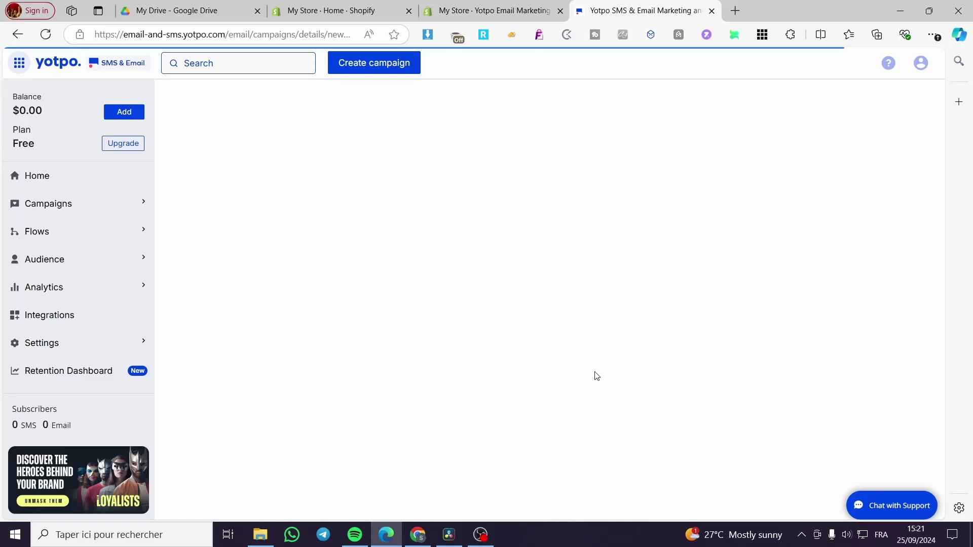
scroll(657, 378, "down", 6)
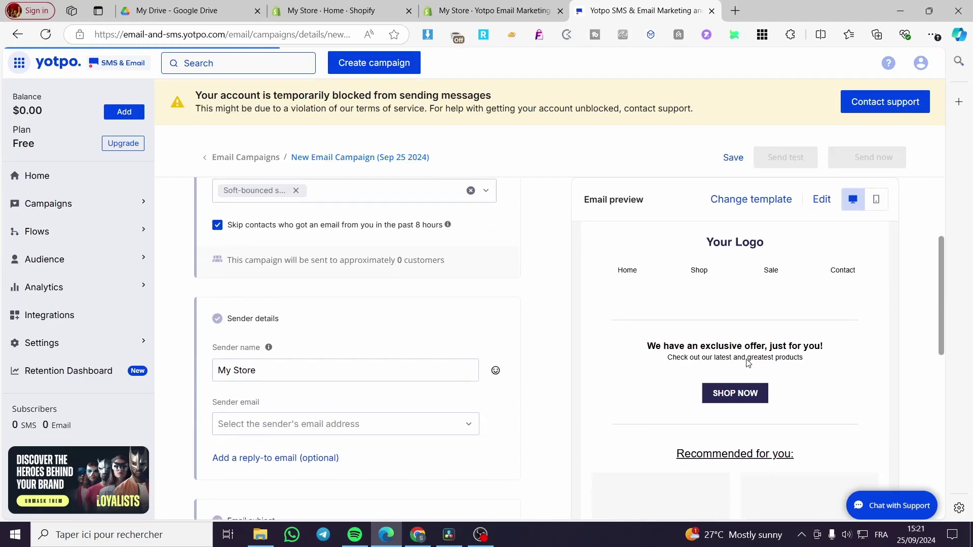
scroll(553, 358, "up", 6)
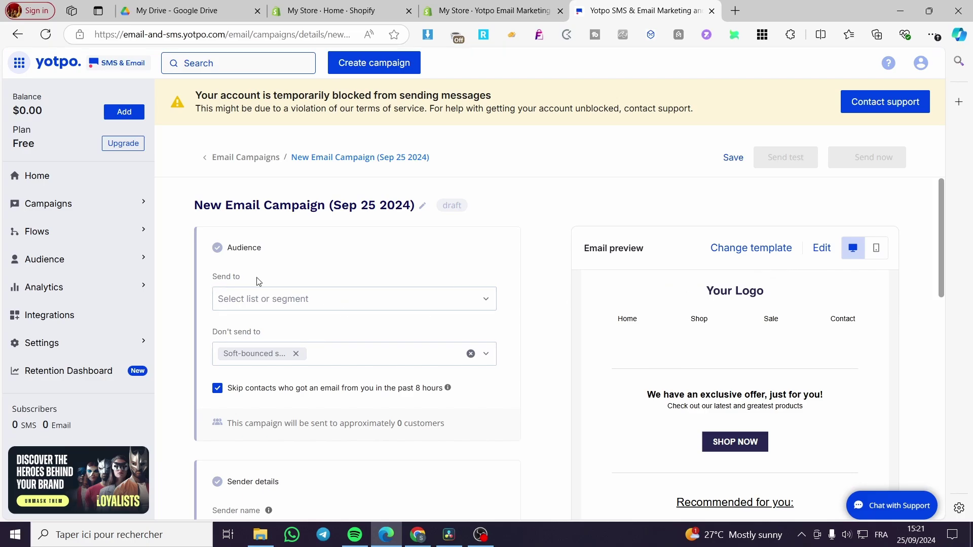
Send to All Subscribers and remove the soft-bounced exclusion
left_click(490, 300)
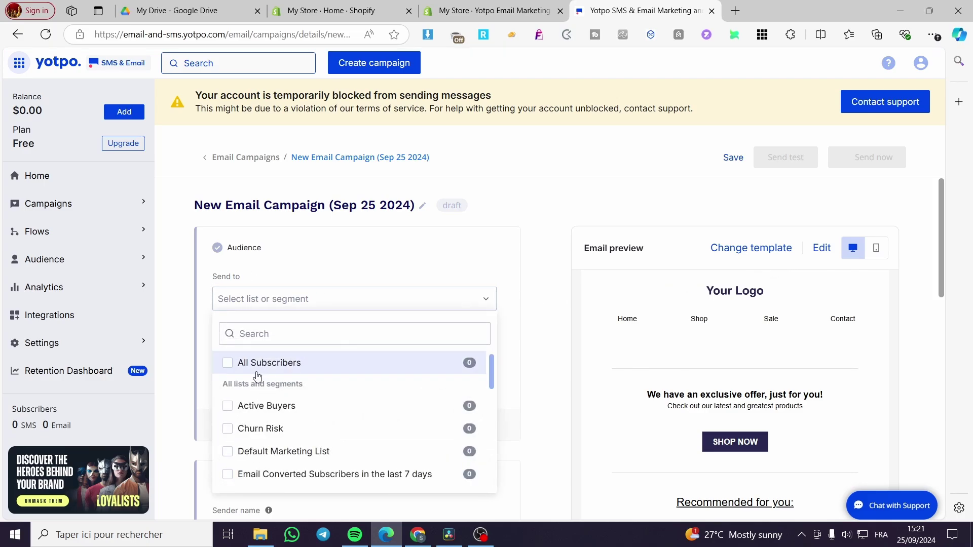
left_click(240, 363)
left_click(526, 287)
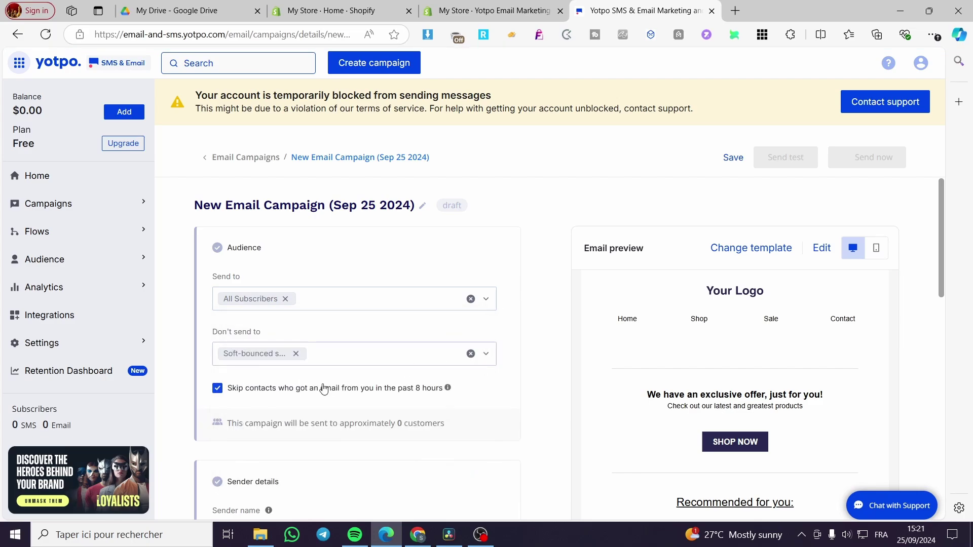
left_click(475, 353)
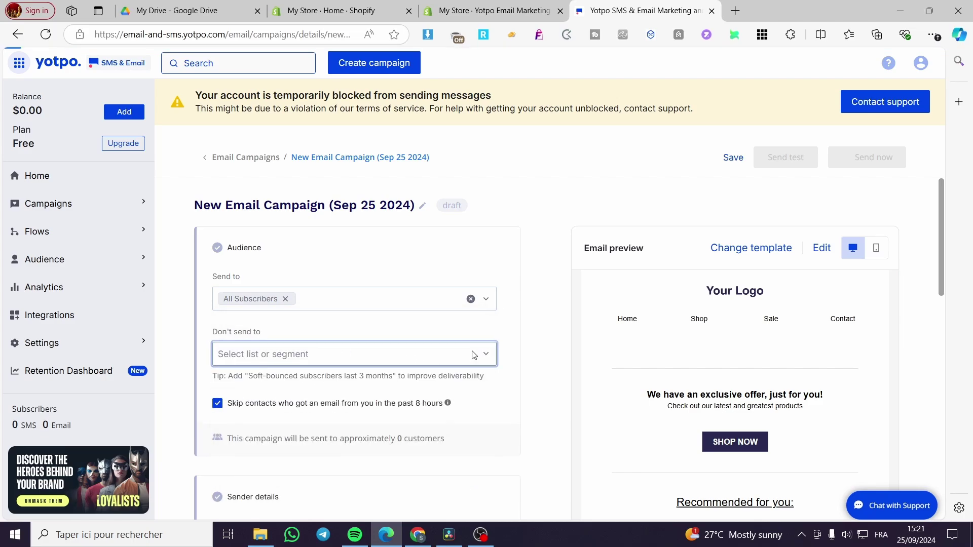
Replace the default sender name with Jackstore
scroll(539, 352, "down", 3)
scroll(273, 334, "down", 1)
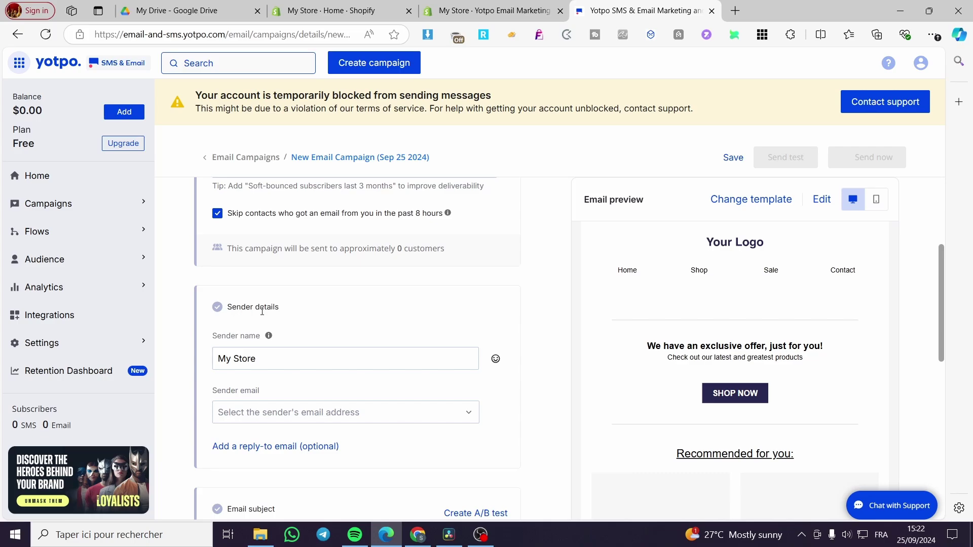
left_click_drag(269, 360, 206, 365)
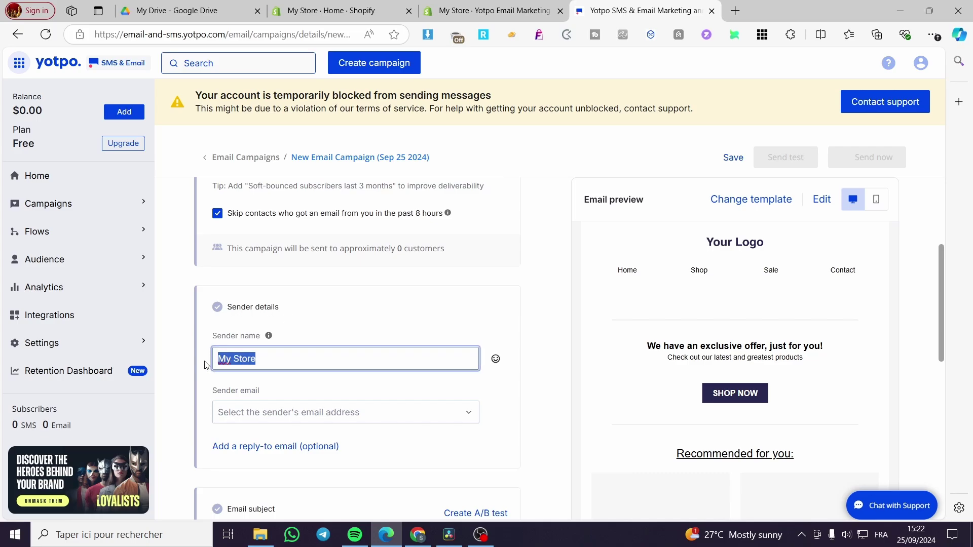
type("Jac")
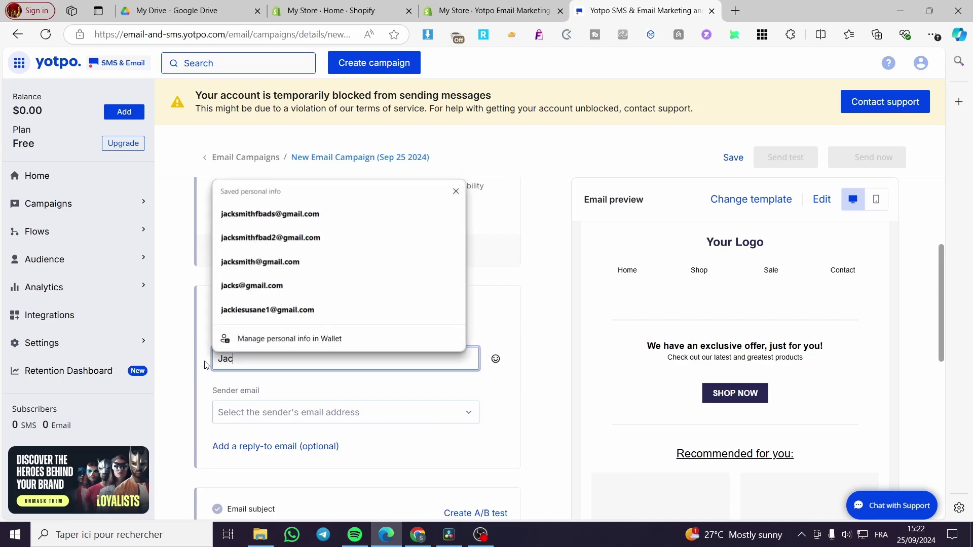
type("ks")
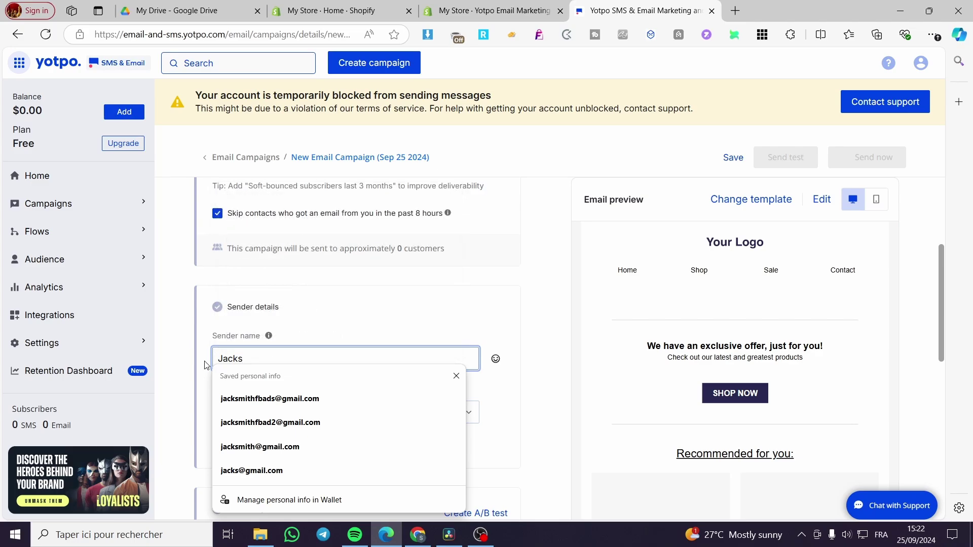
type("tore")
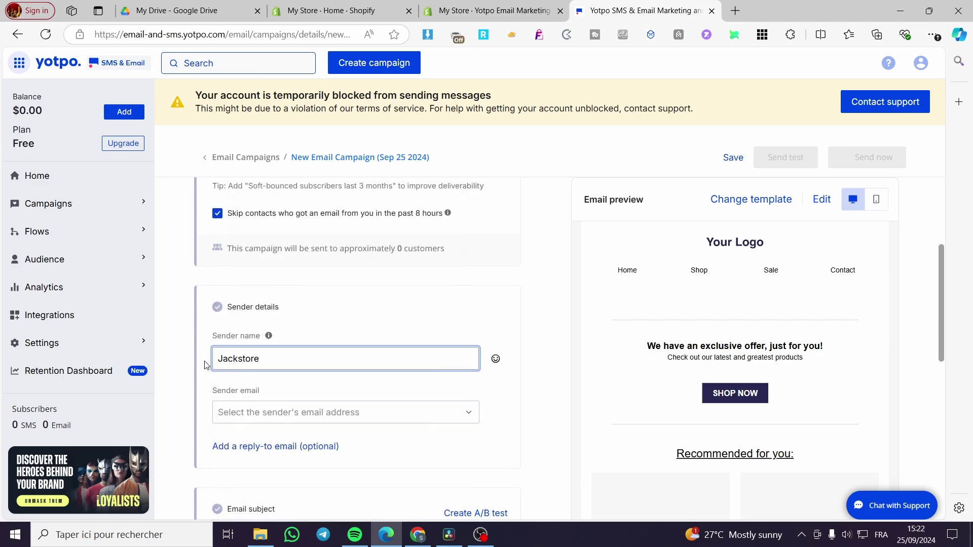
left_click(404, 417)
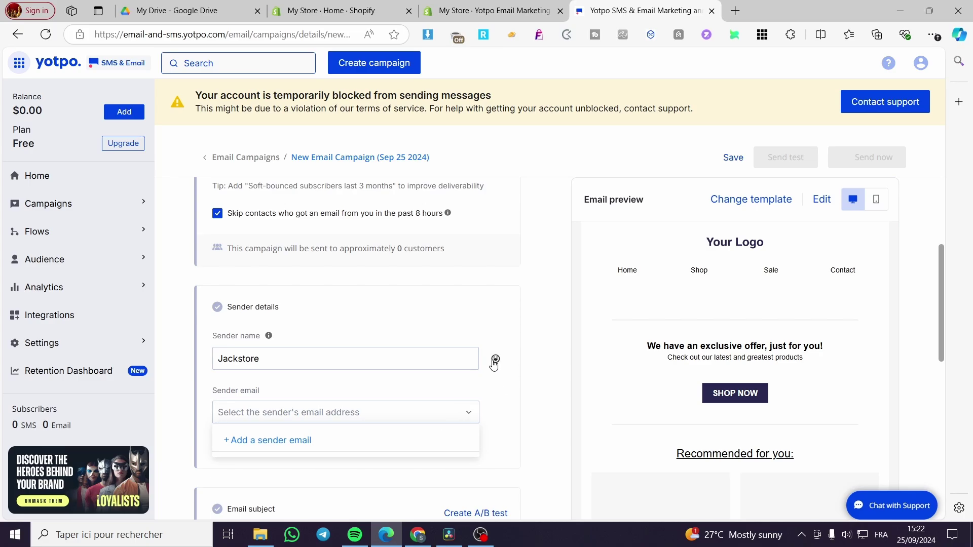
left_click(442, 461)
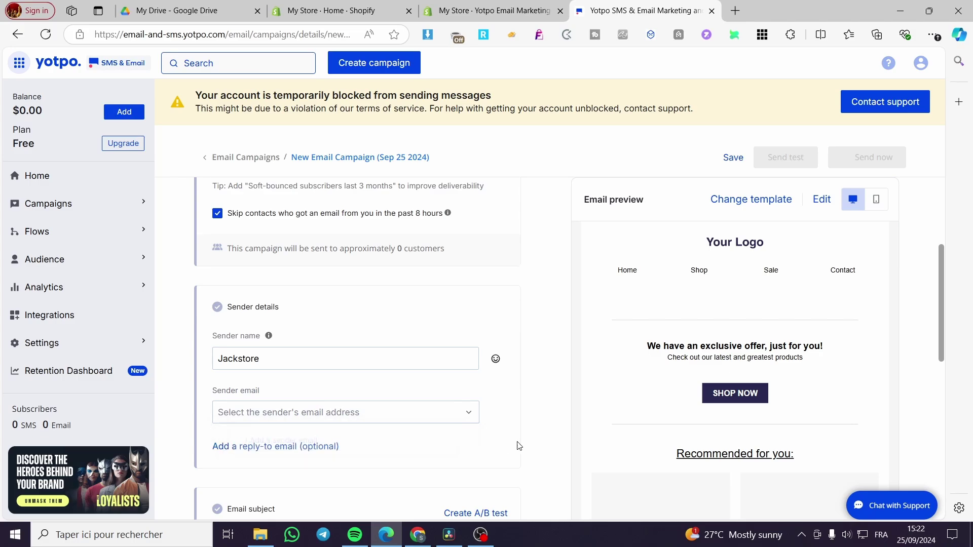
scroll(408, 419, "down", 4)
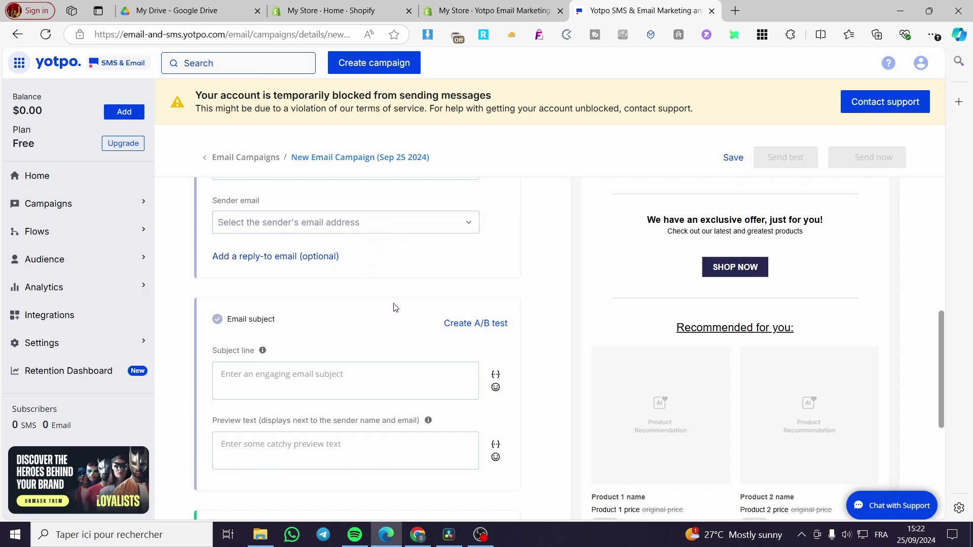
Enter Newsletter as the subject and copy it into the preview text field
scroll(369, 312, "down", 3)
scroll(246, 289, "up", 1)
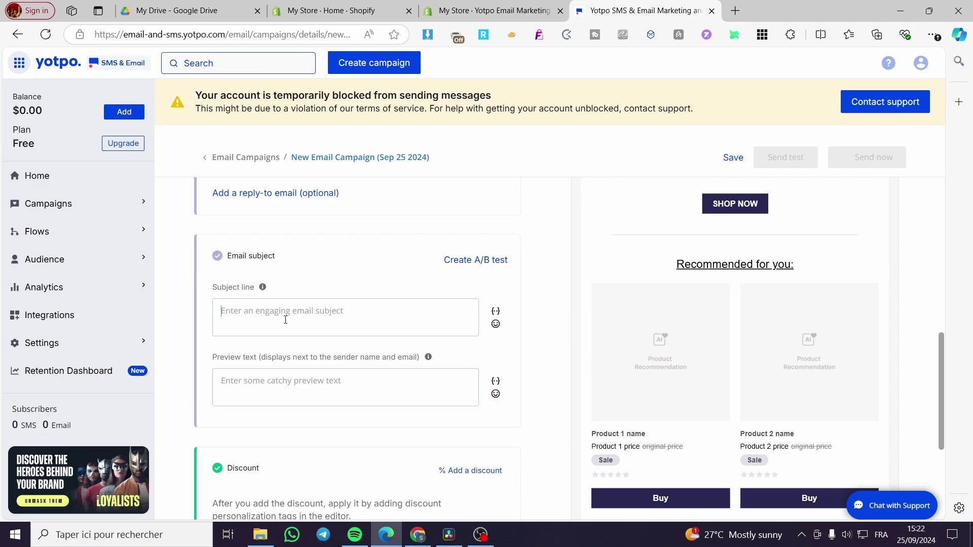
type("Newsletter")
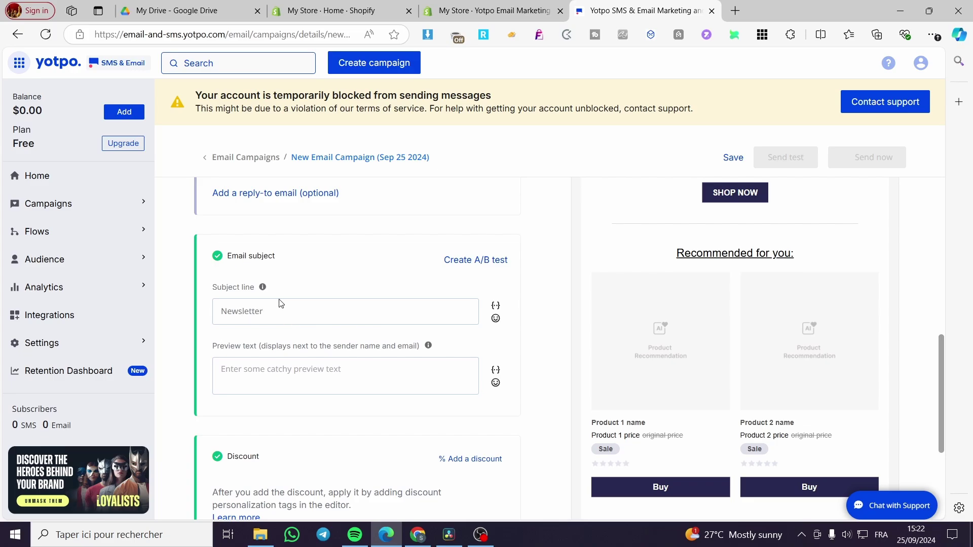
left_click_drag(259, 309, 163, 313)
key("ctrl+c")
left_click(223, 369)
key("ctrl+v")
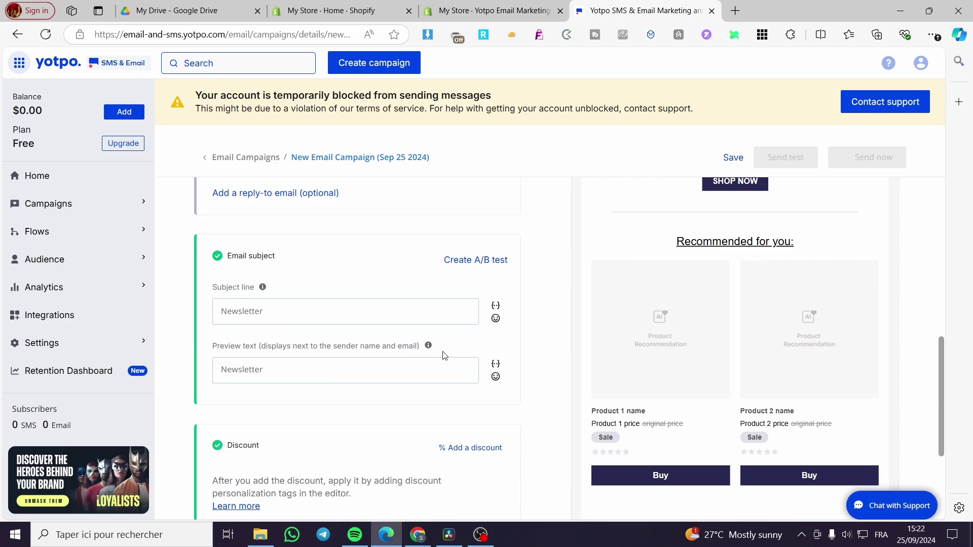
scroll(312, 313, "down", 3)
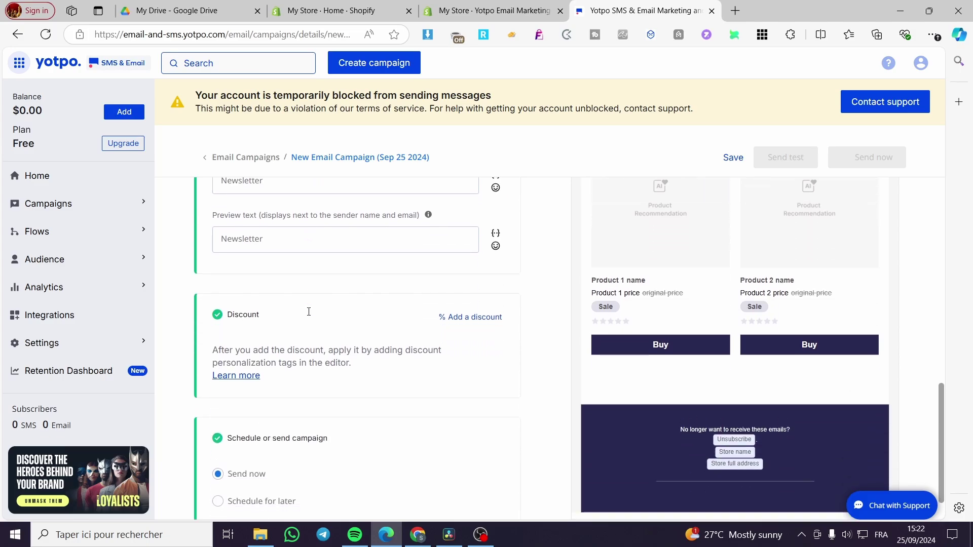
scroll(325, 316, "up", 6)
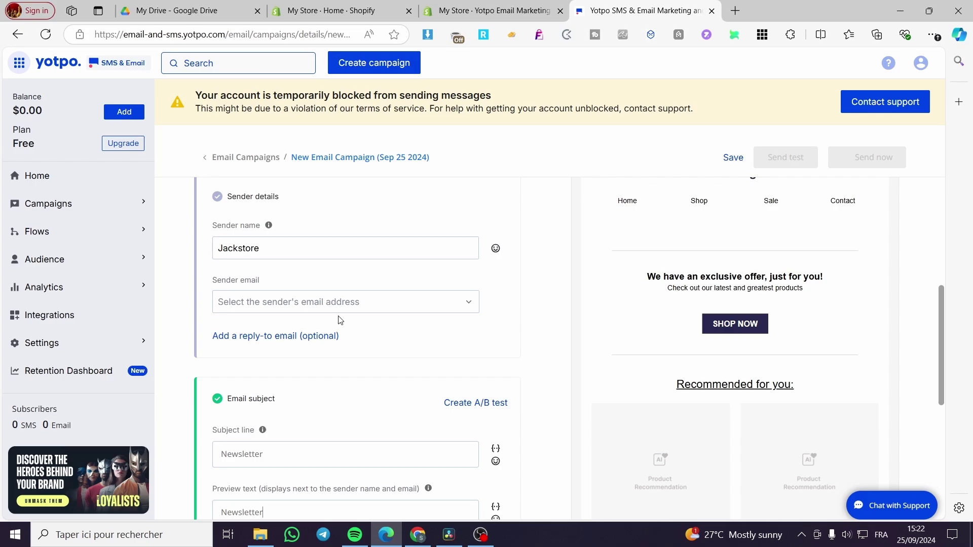
scroll(208, 278, "up", 3)
scroll(209, 278, "down", 5)
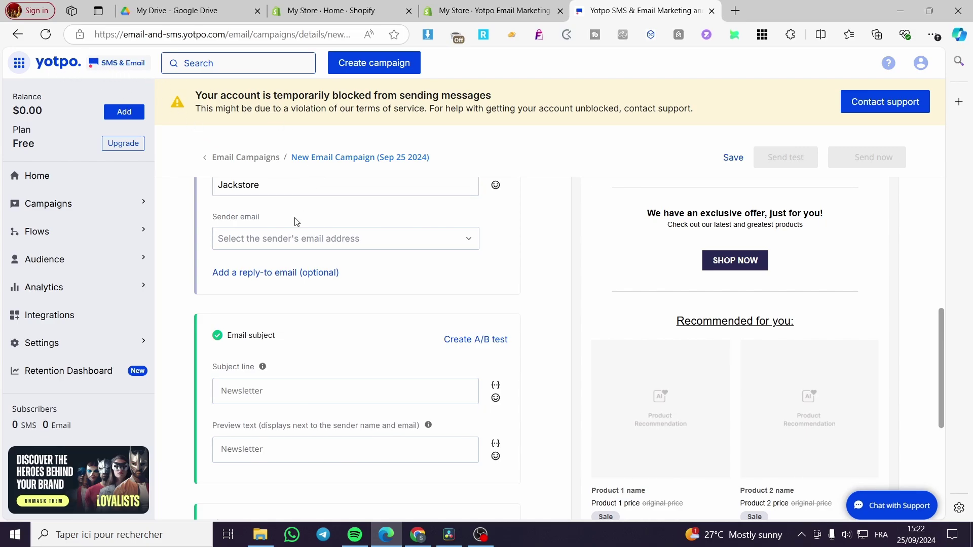
scroll(371, 337, "down", 5)
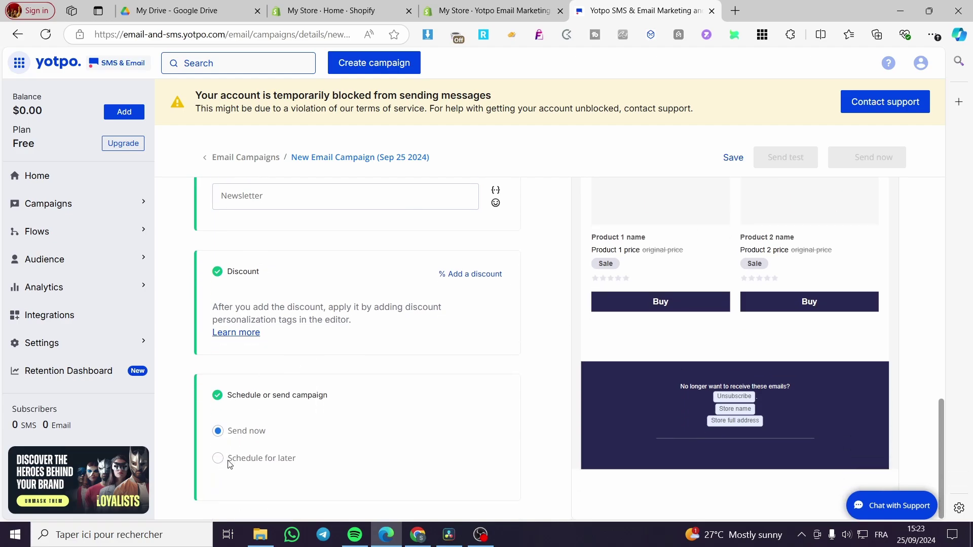
scroll(253, 436, "up", 1)
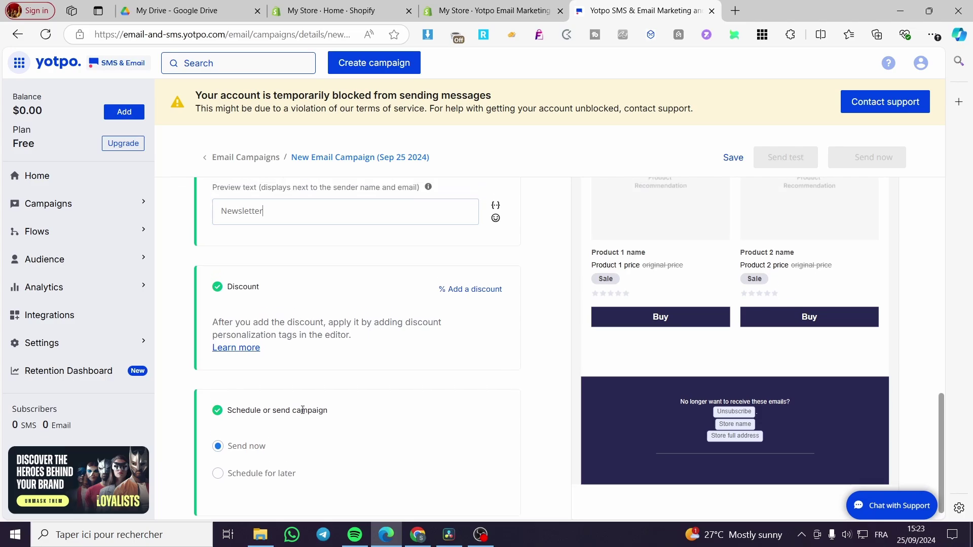
Add and save a 10% percentage discount on the entire order
left_click(490, 336)
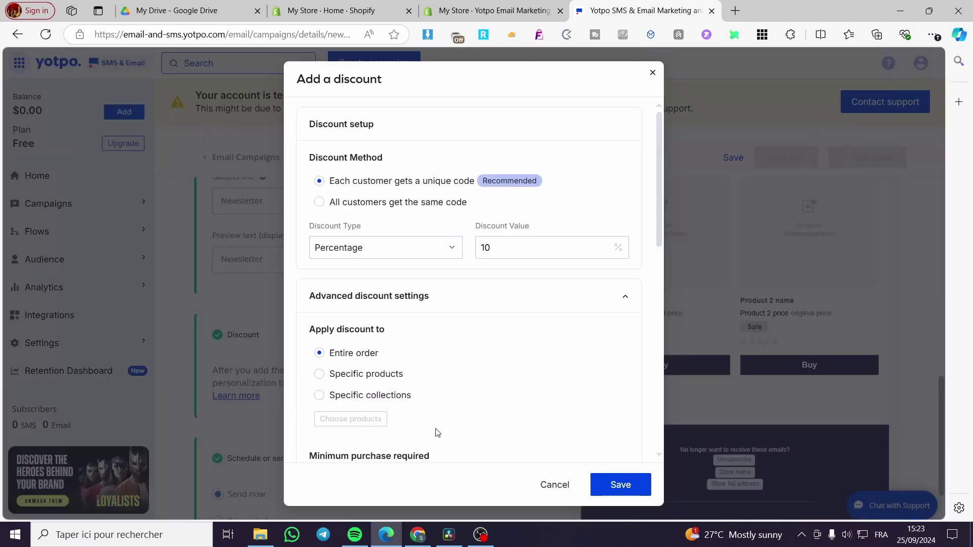
left_click(605, 486)
scroll(357, 358, "down", 1)
scroll(576, 392, "up", 11)
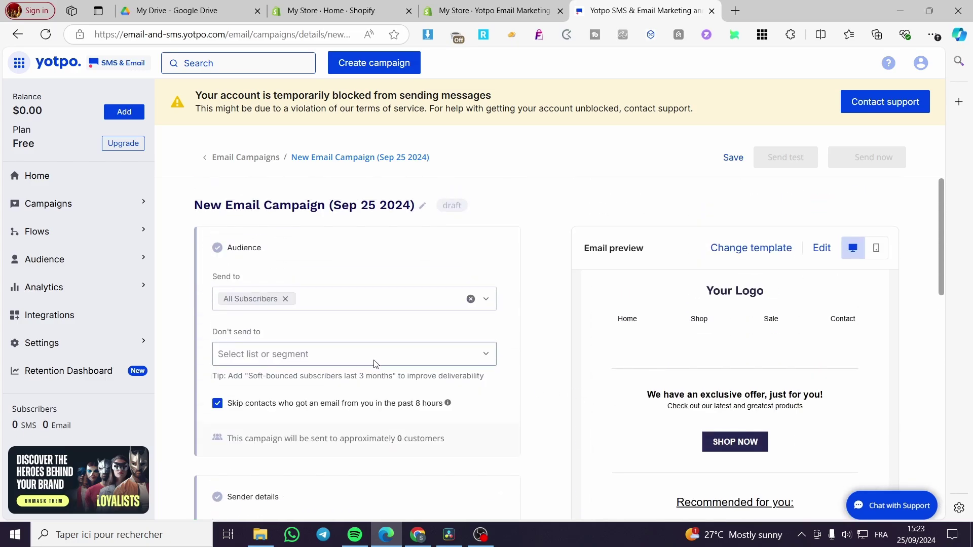
scroll(375, 364, "down", 10)
scroll(262, 415, "up", 8)
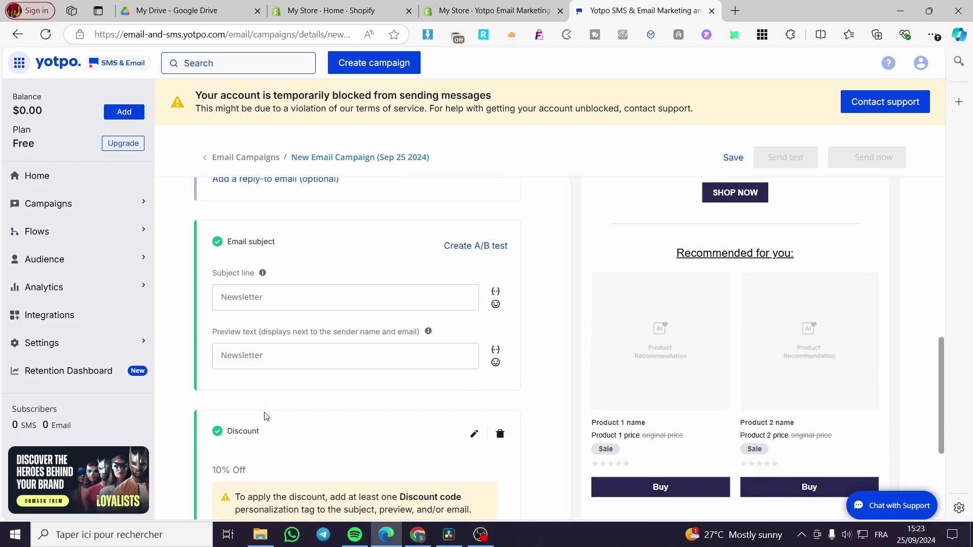
scroll(716, 336, "up", 4)
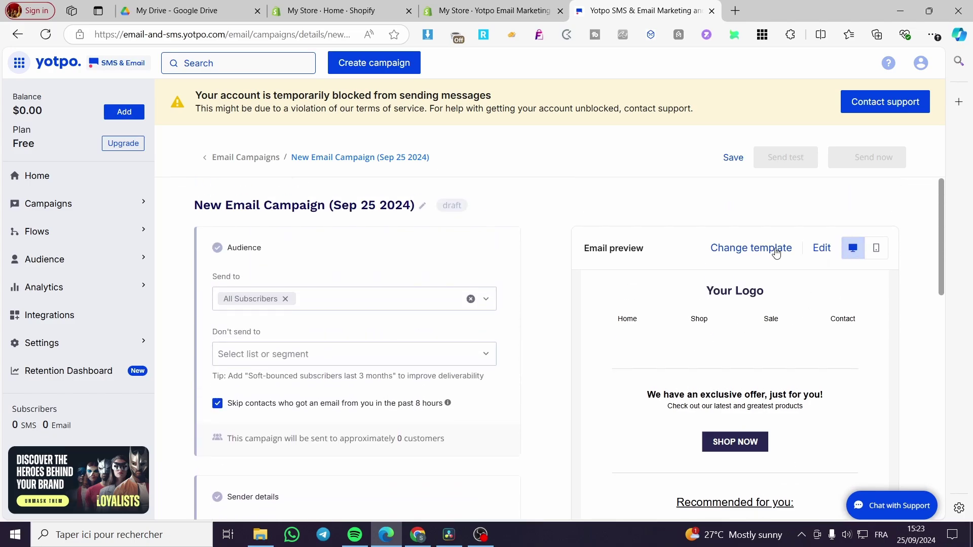
Keep the default template and open the email in the editor, dismissing the discount reminder
left_click(784, 252)
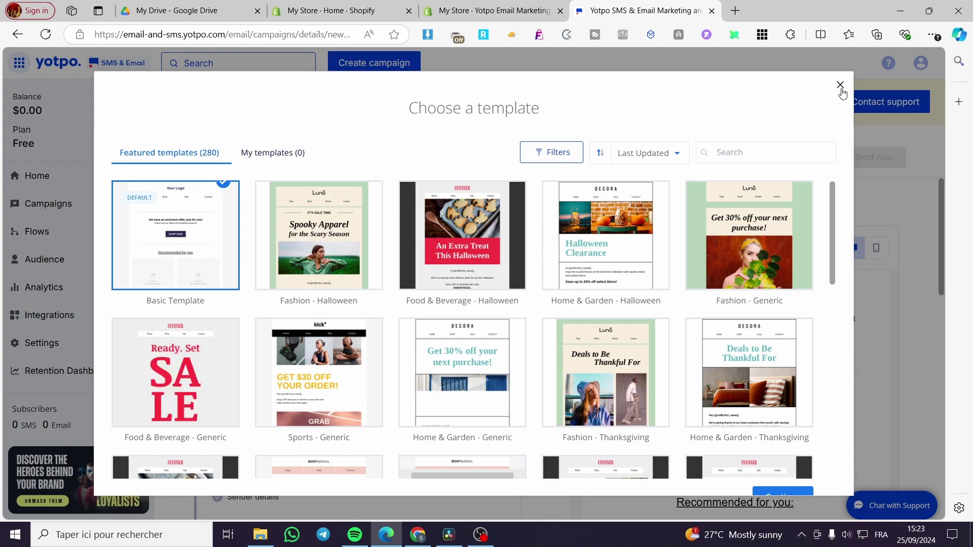
left_click(839, 85)
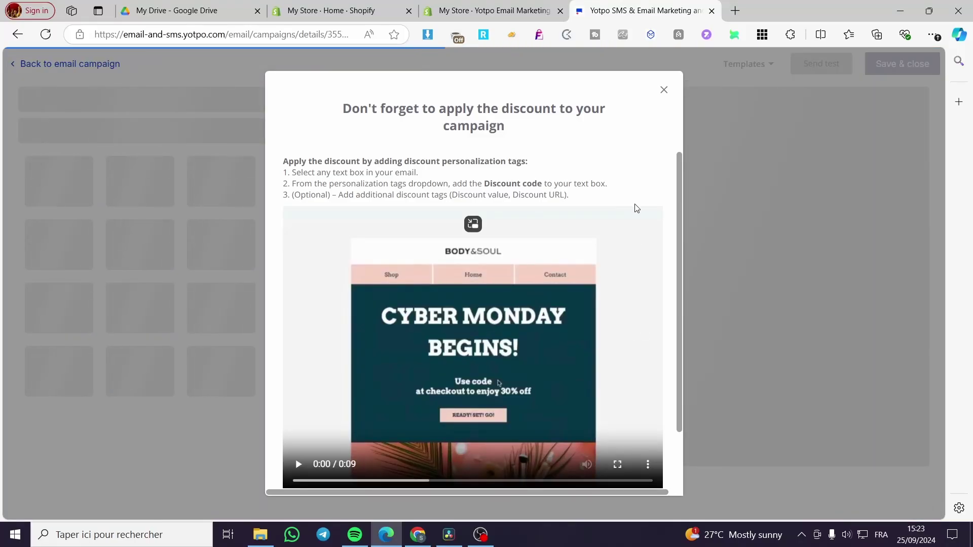
left_click(662, 90)
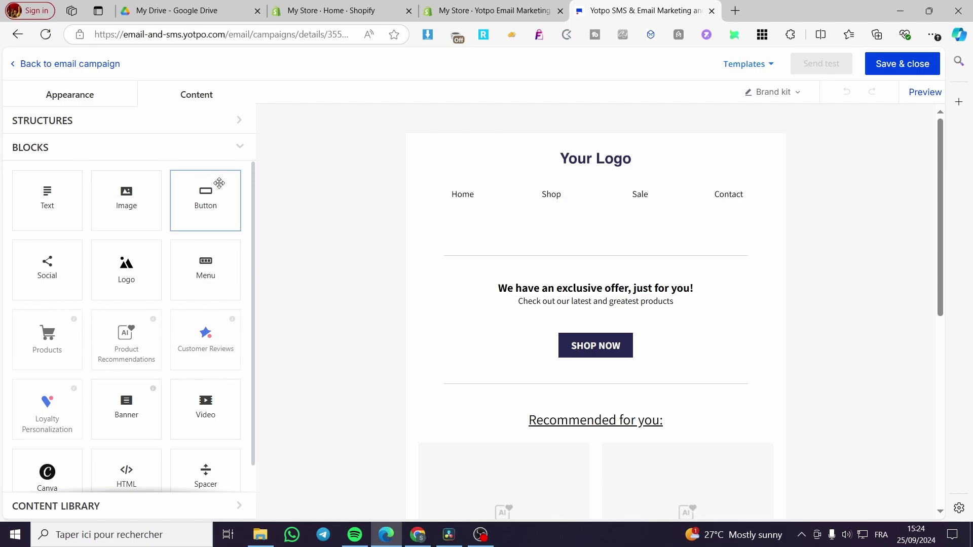
left_click_drag(213, 207, 127, 203)
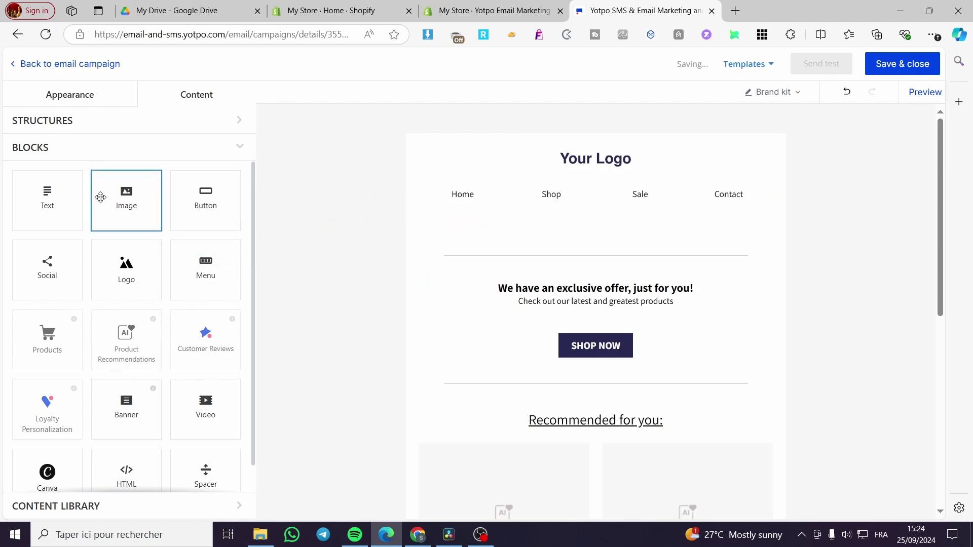
left_click(247, 127)
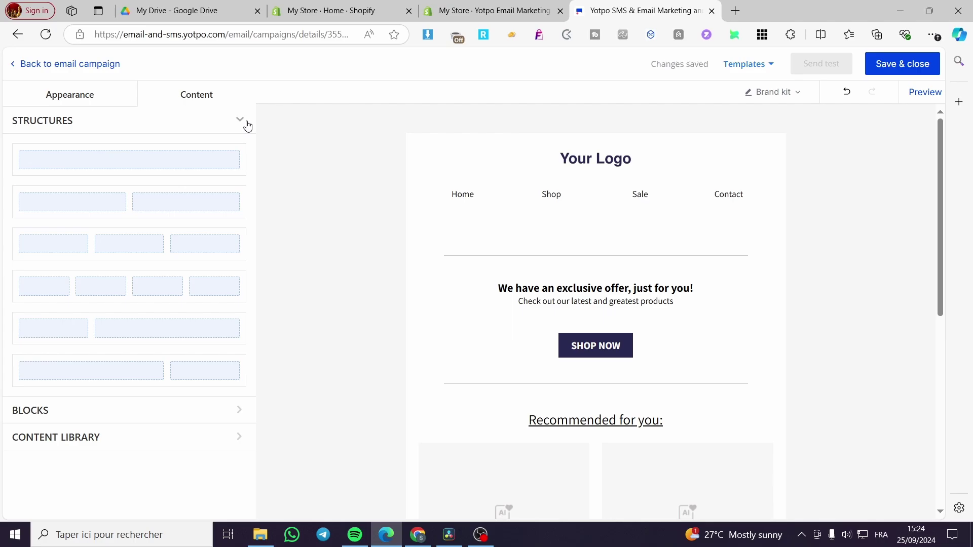
left_click(248, 127)
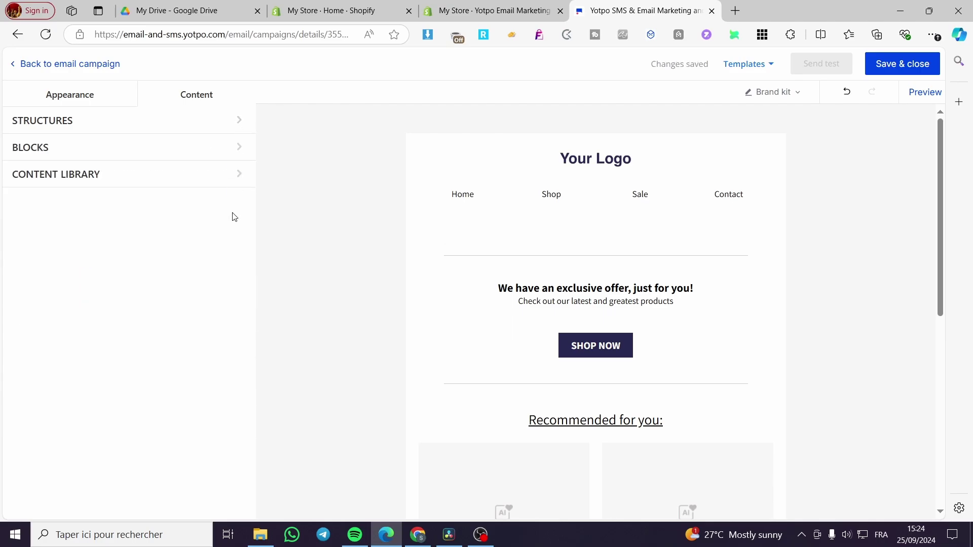
left_click(239, 183)
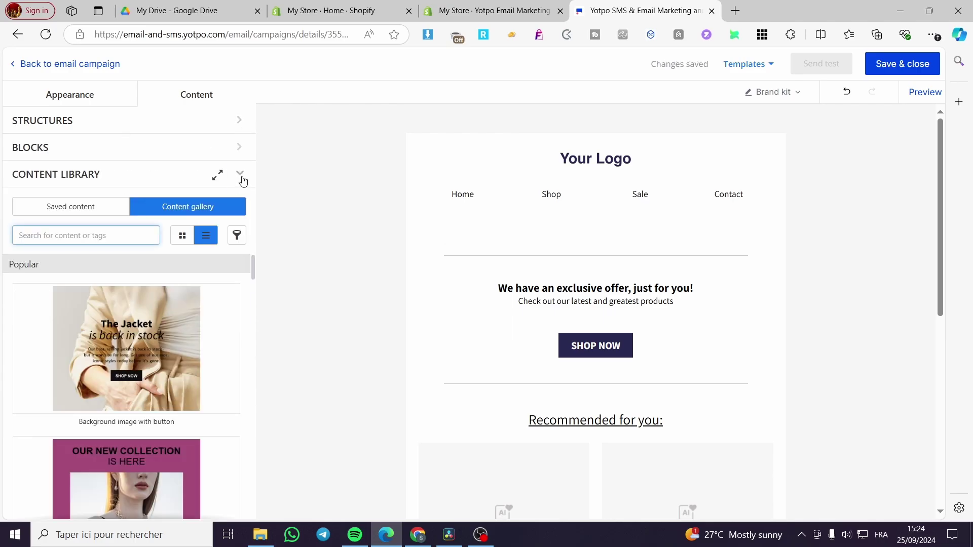
left_click(242, 173)
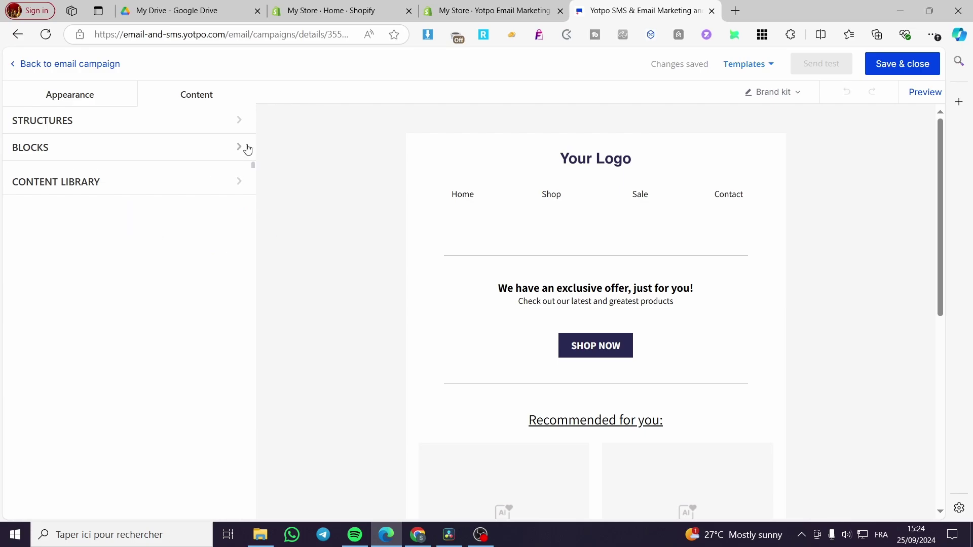
left_click(241, 147)
left_click(77, 99)
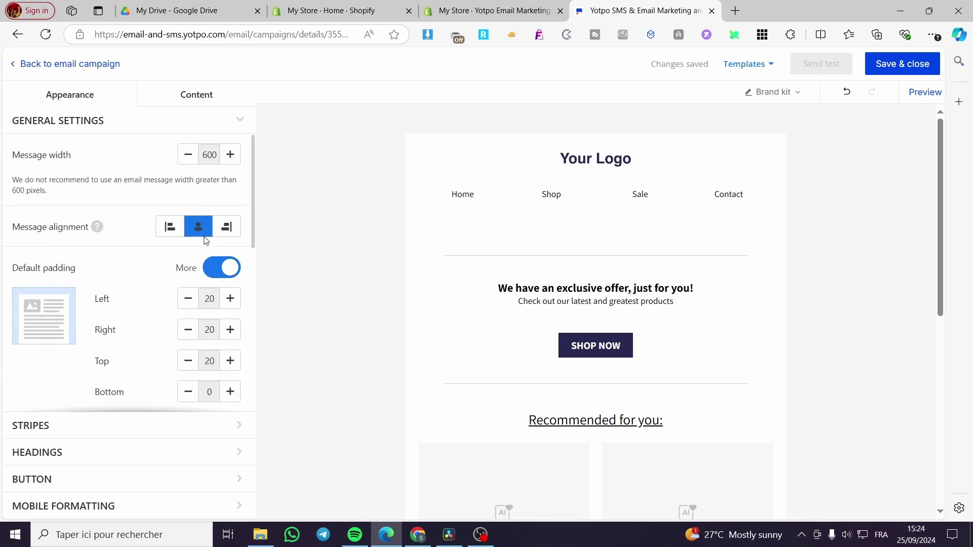
scroll(97, 135, "down", 5)
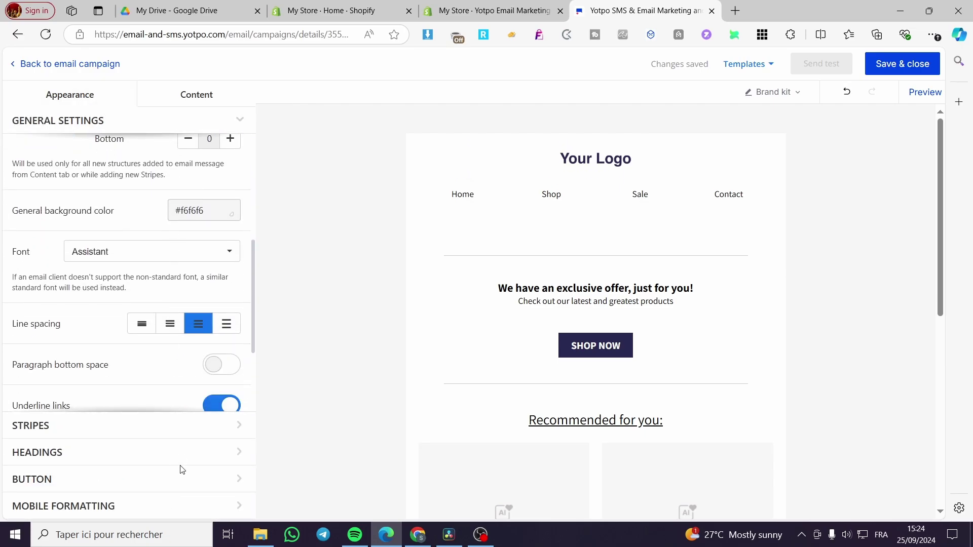
scroll(183, 418, "down", 3)
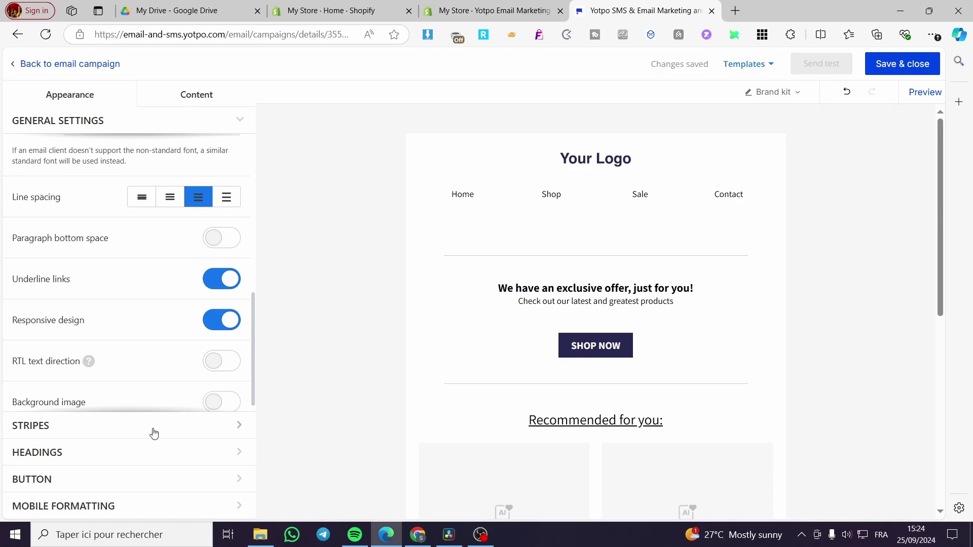
left_click(85, 459)
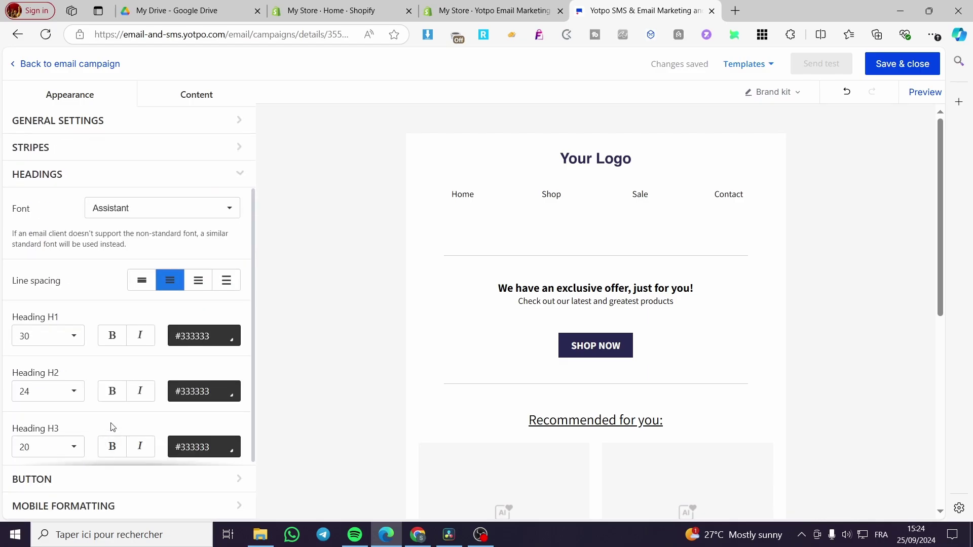
left_click(245, 178)
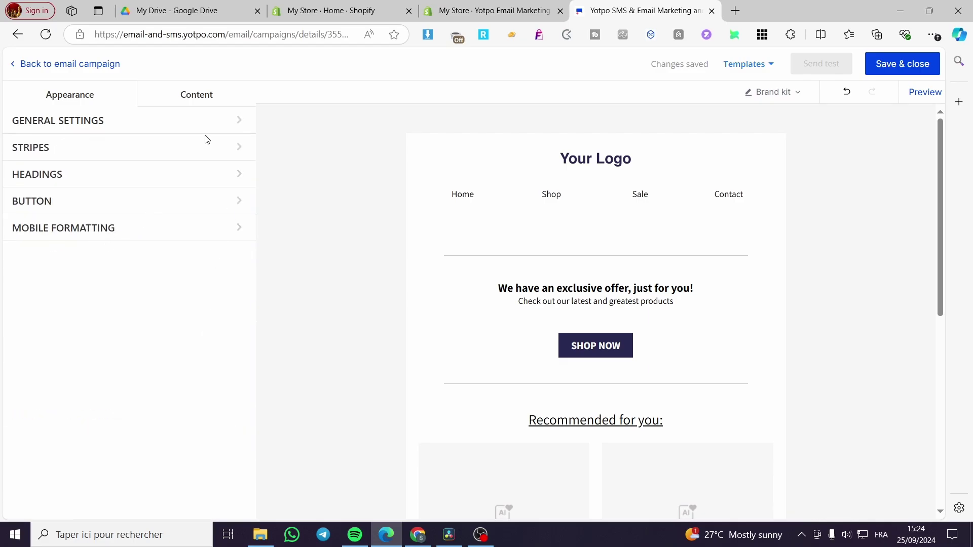
left_click(166, 103)
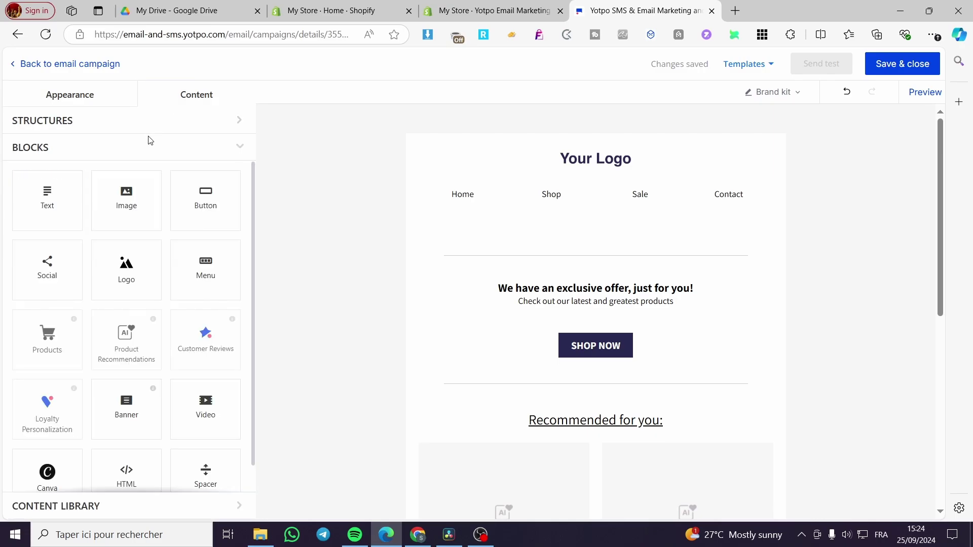
Insert an Image block above SHOP NOW and fill it with the uploaded Jacks Members banner
left_click_drag(126, 195, 324, 412)
left_click_drag(121, 198, 639, 332)
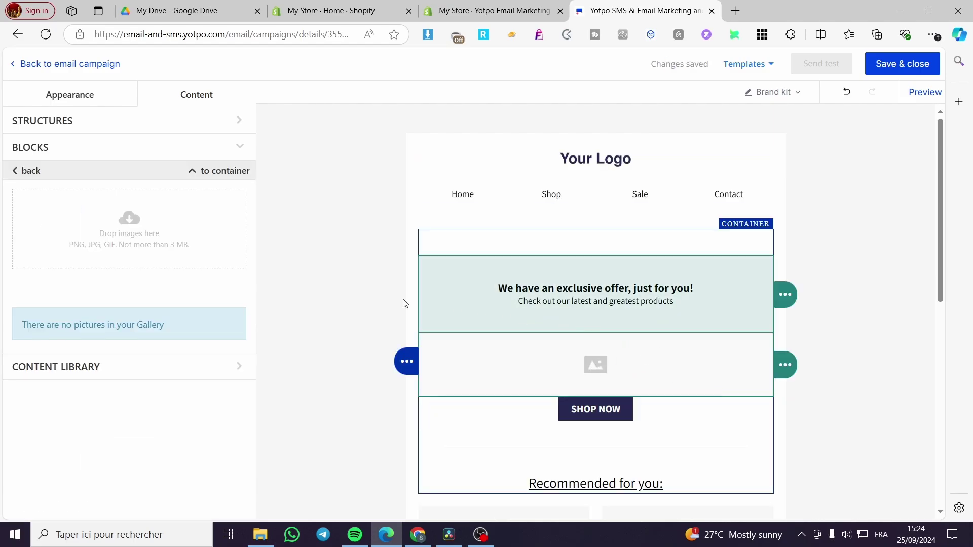
left_click(133, 230)
double_click(524, 163)
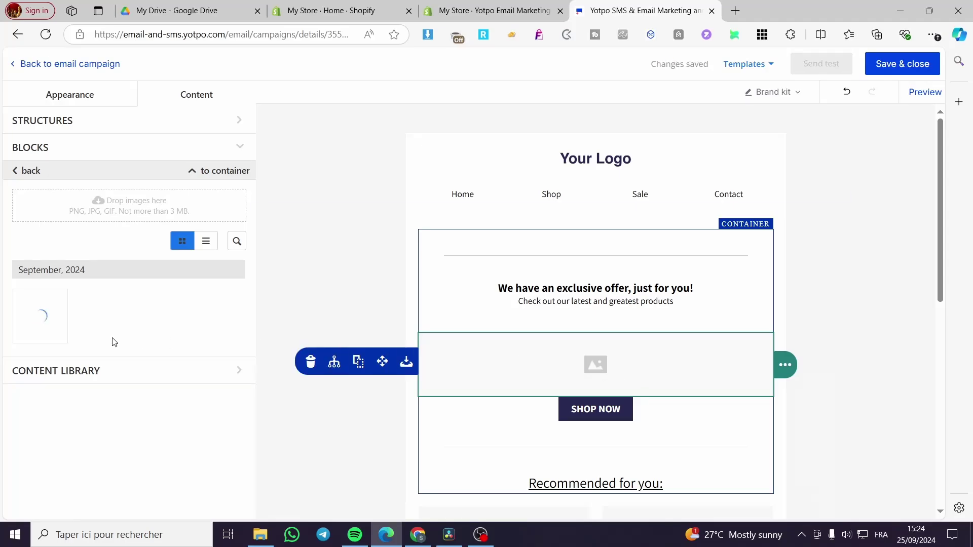
left_click(44, 315)
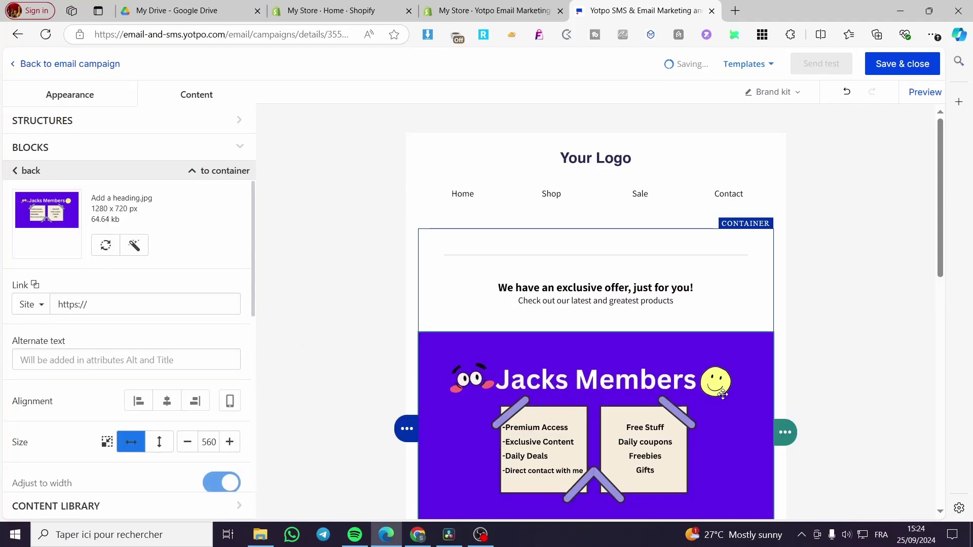
scroll(575, 352, "down", 3)
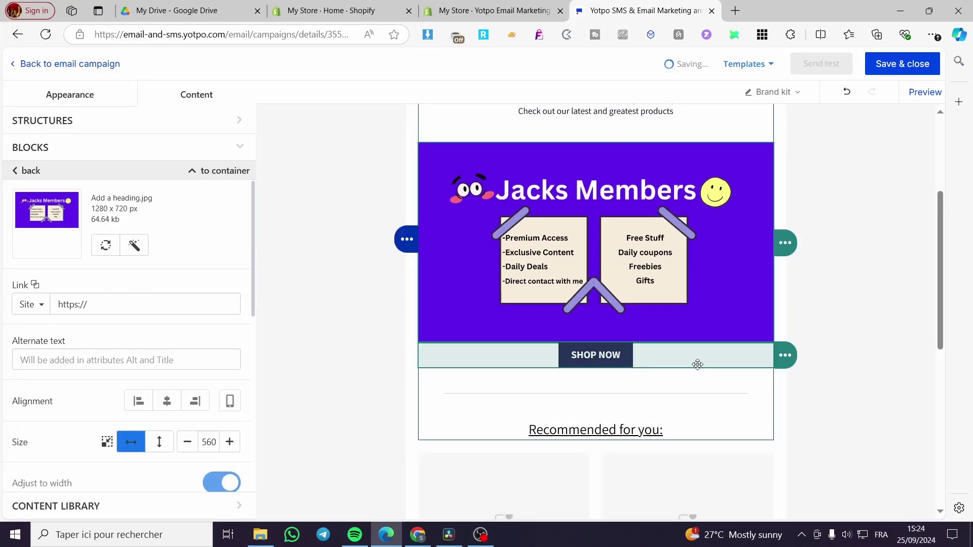
left_click(609, 364)
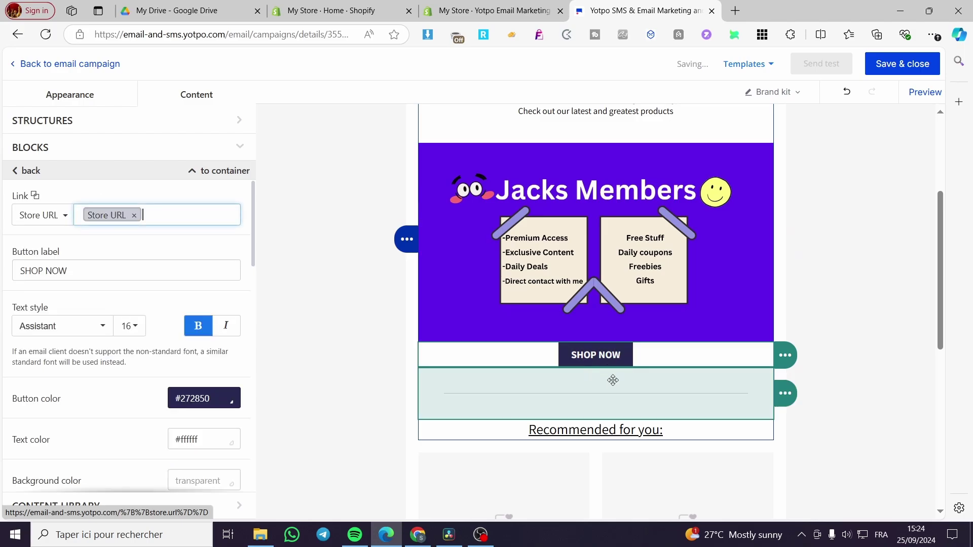
scroll(842, 183, "up", 3)
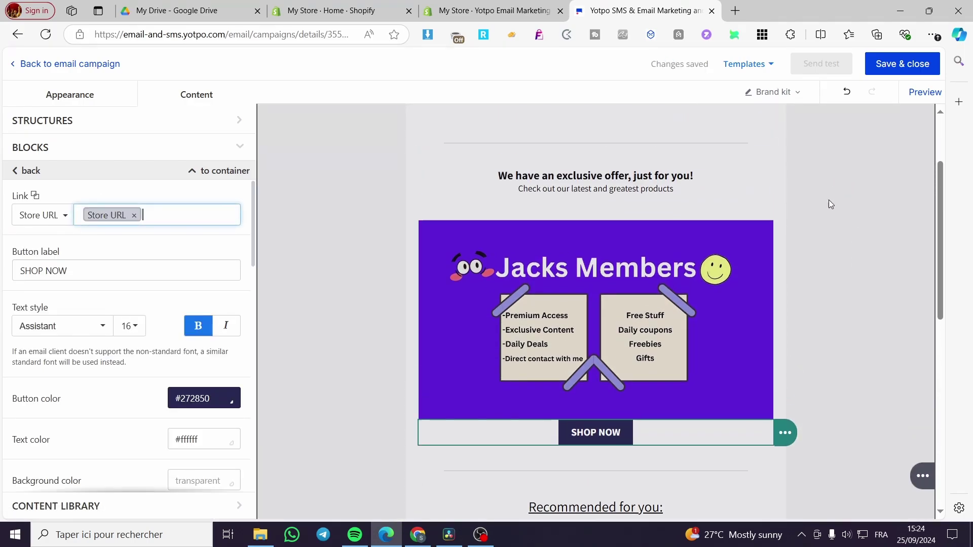